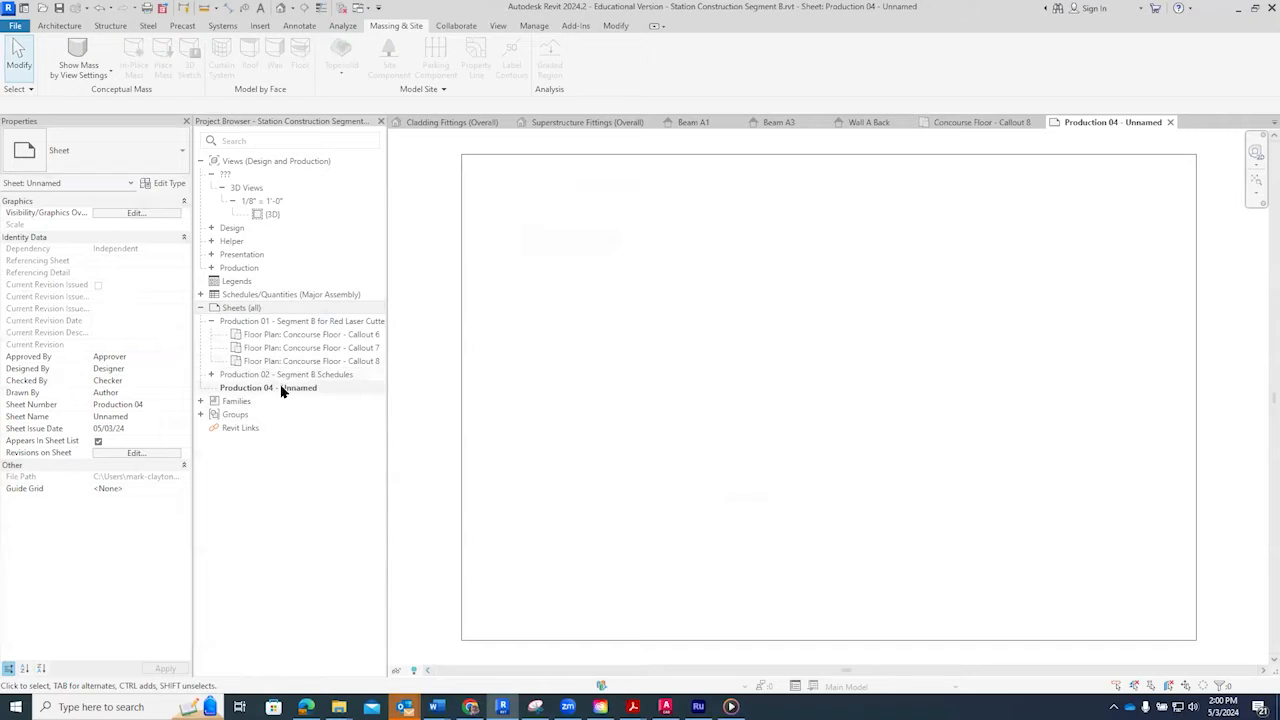
Rename the unnamed Production 04 sheet as "Segment B for Laser Cut 02".
click(281, 391)
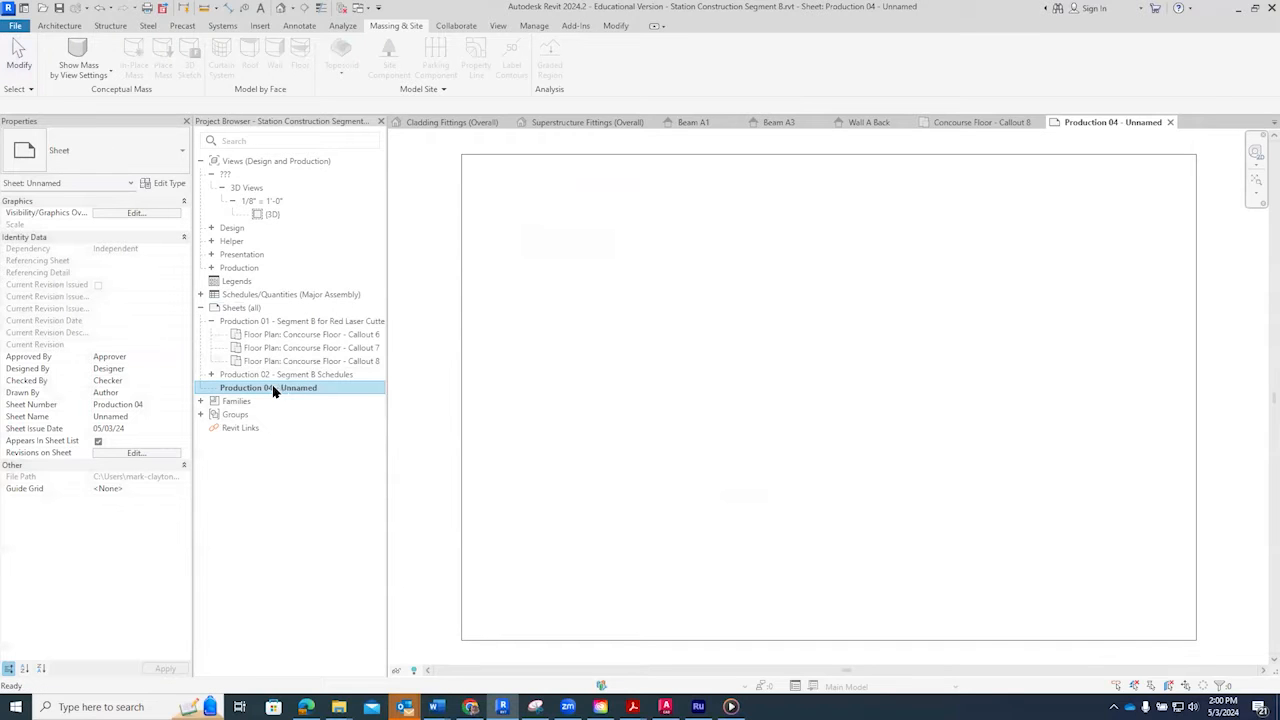
click(110, 417)
double_click(110, 417)
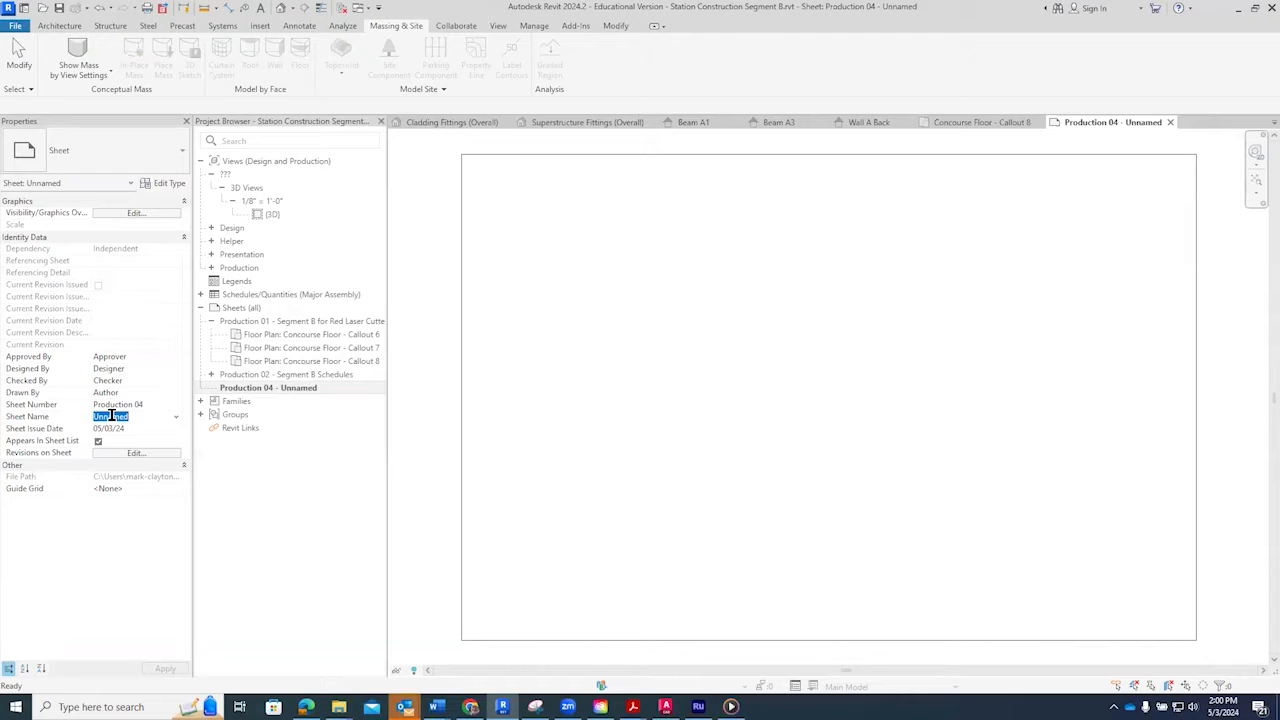
text(Segment B for Laser Cut 02)
key(Return)
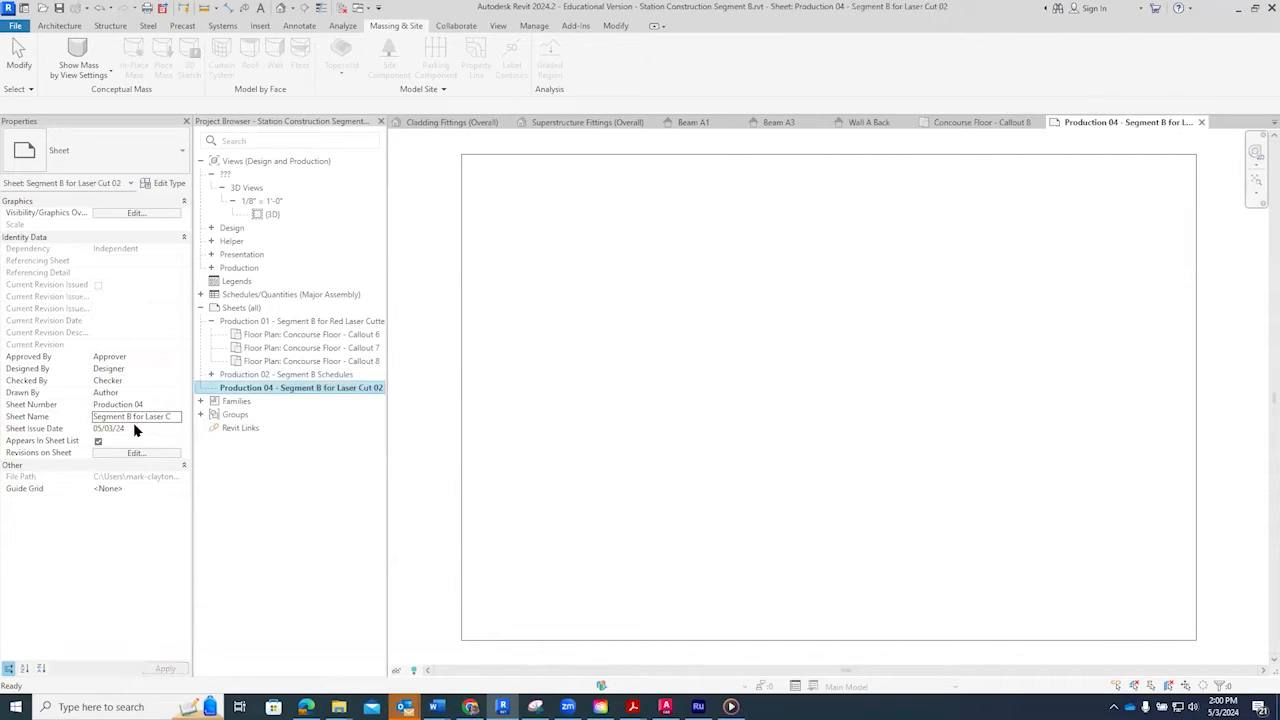
Change the sheet number to "Production 03" and check the title block's type and sheet size.
click(147, 405)
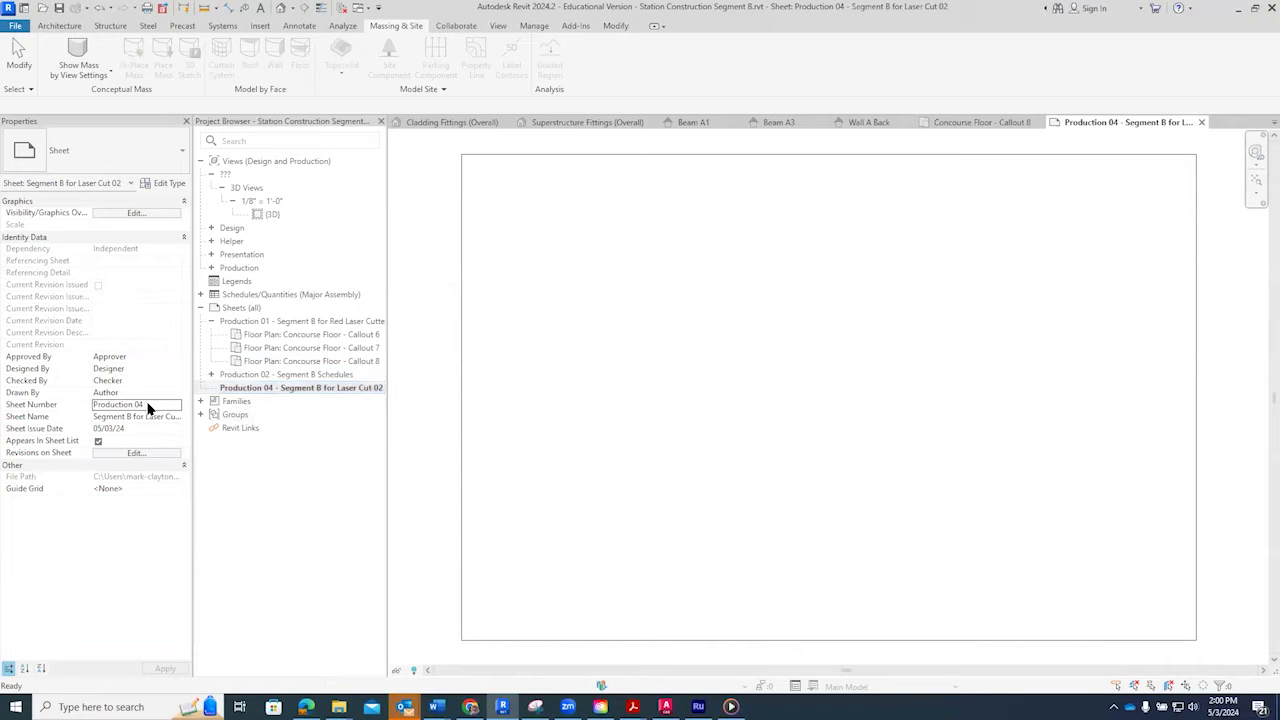
key(Return)
click(557, 401)
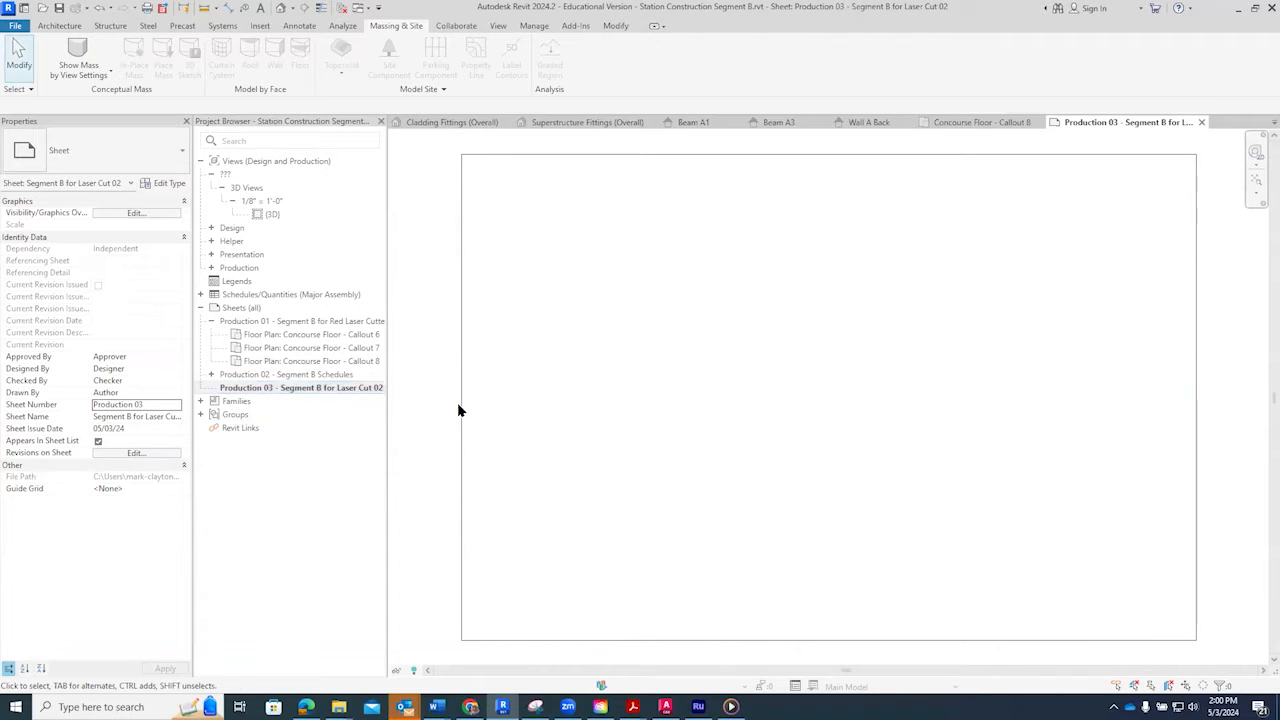
click(580, 158)
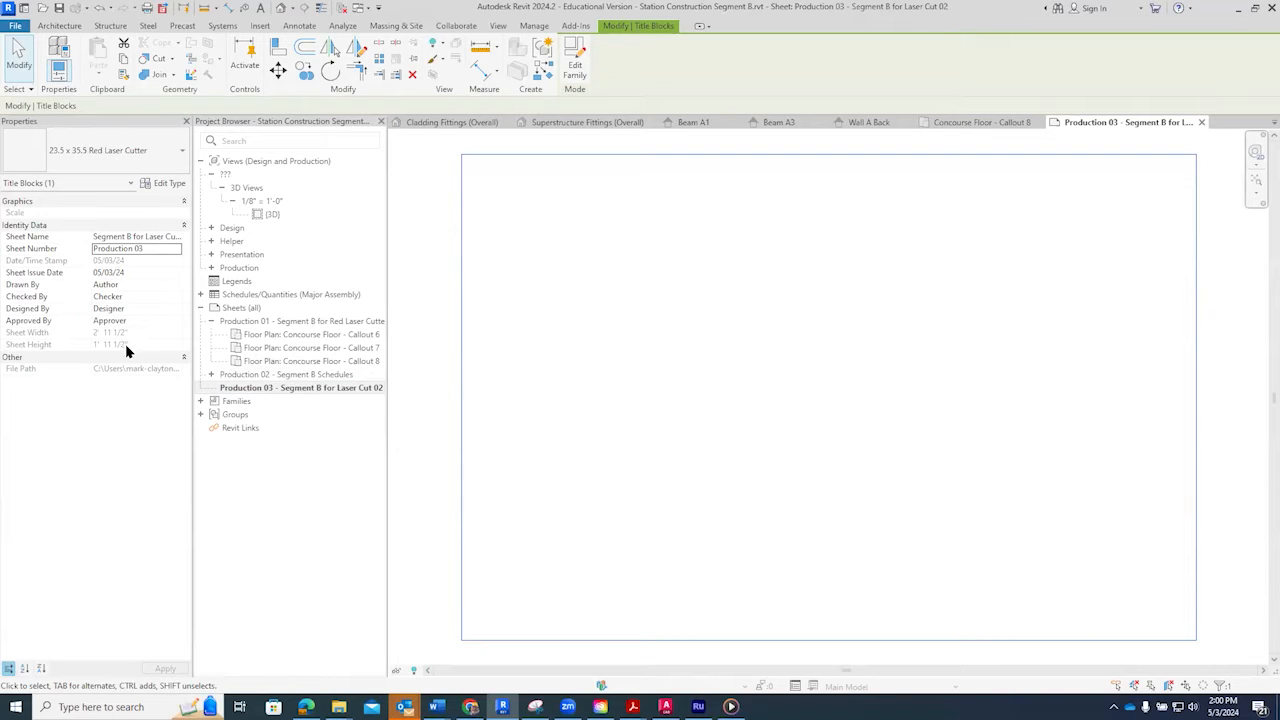
click(555, 285)
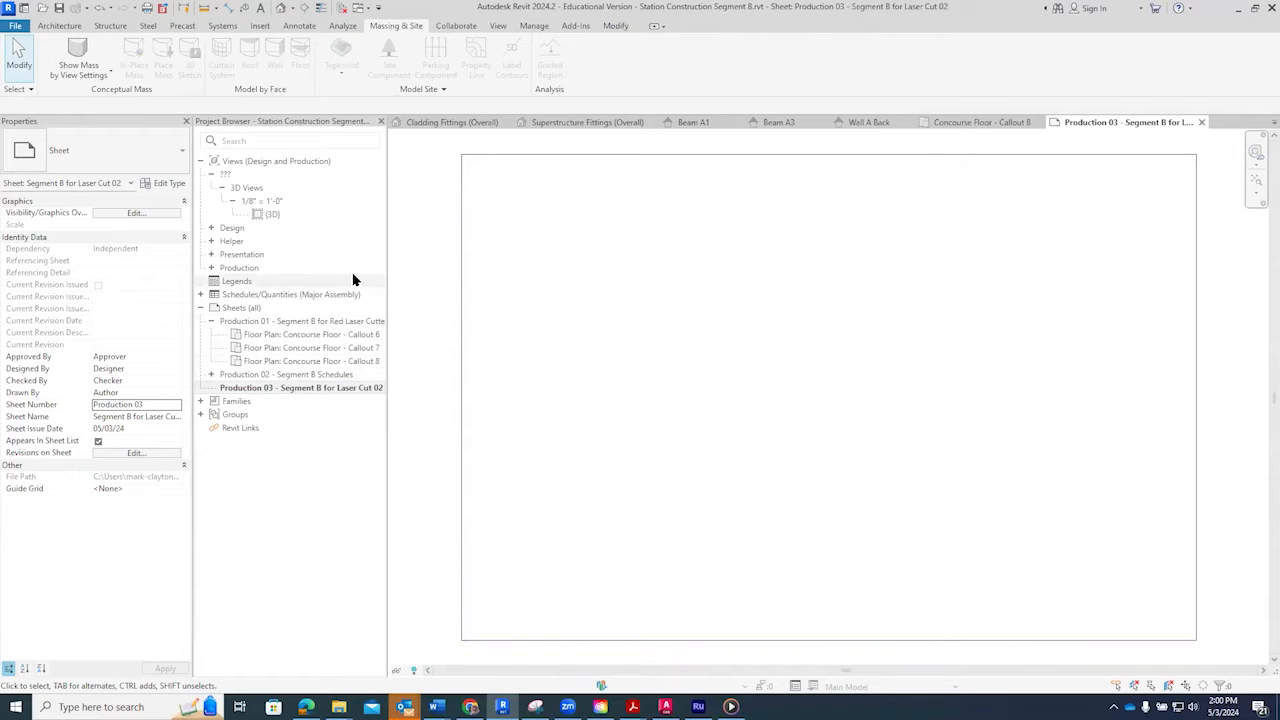
Expand the Production views and collapse the Canopy Members, 3D Print Superstructure and 3D Print Cladding groups.
click(211, 268)
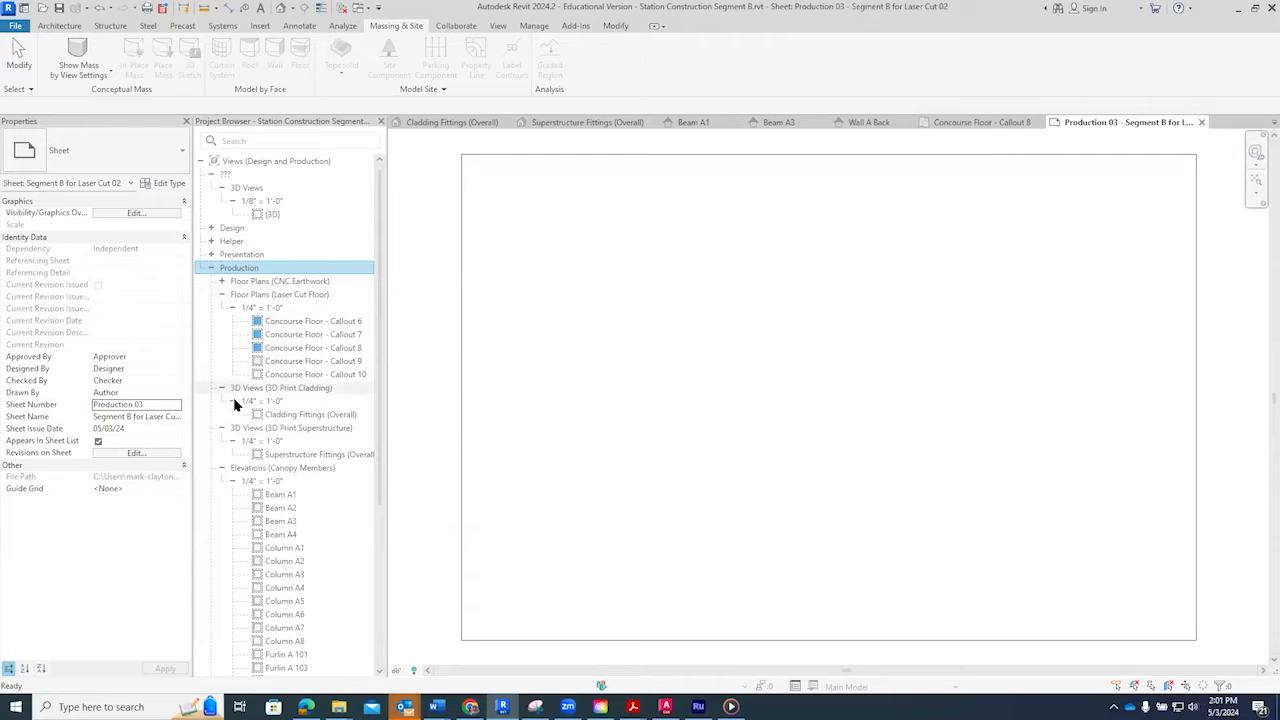
click(222, 469)
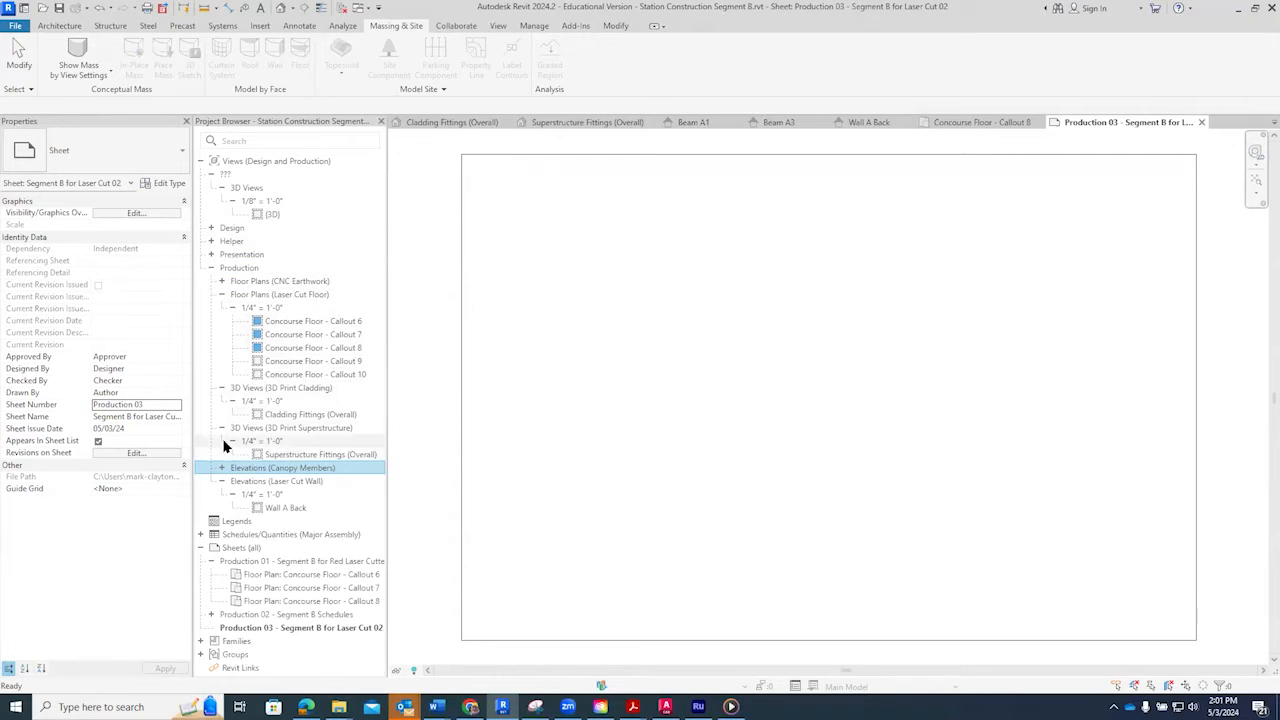
click(222, 428)
click(222, 387)
click(633, 616)
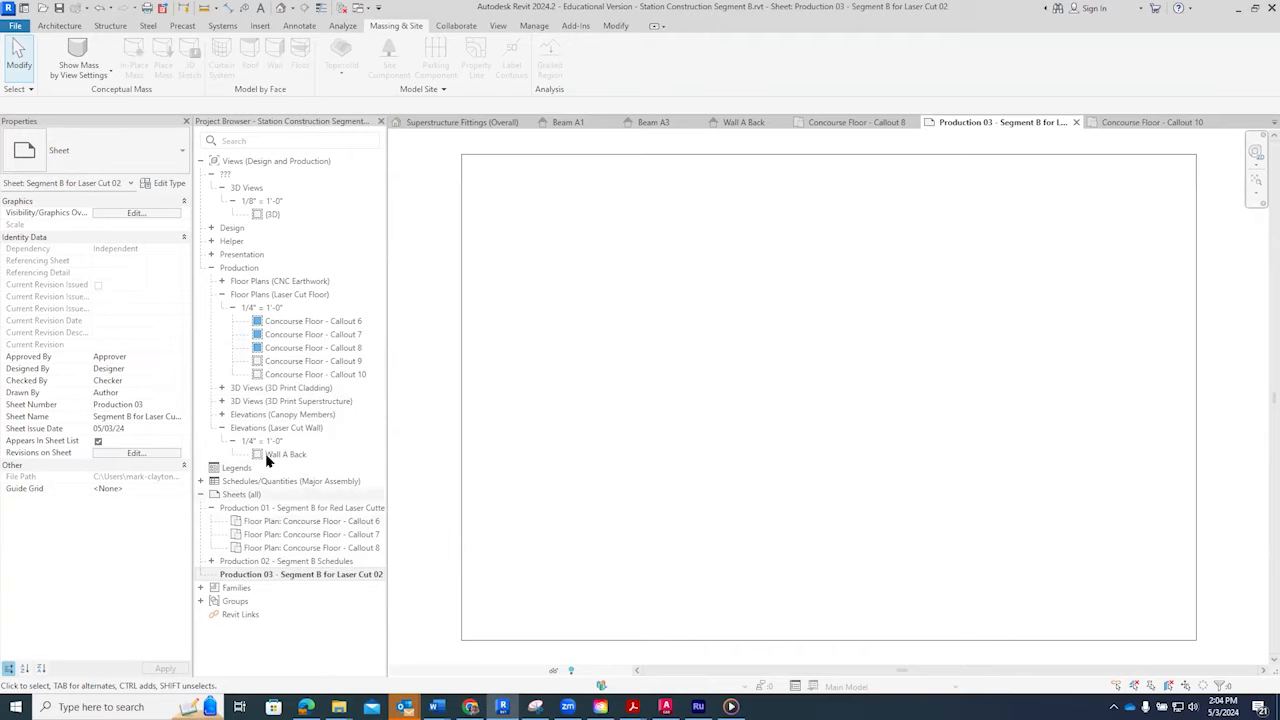
Place the Concourse Floor - Callout 9 plan in the upper-left part of the Production 03 sheet.
click(463, 335)
click(296, 373)
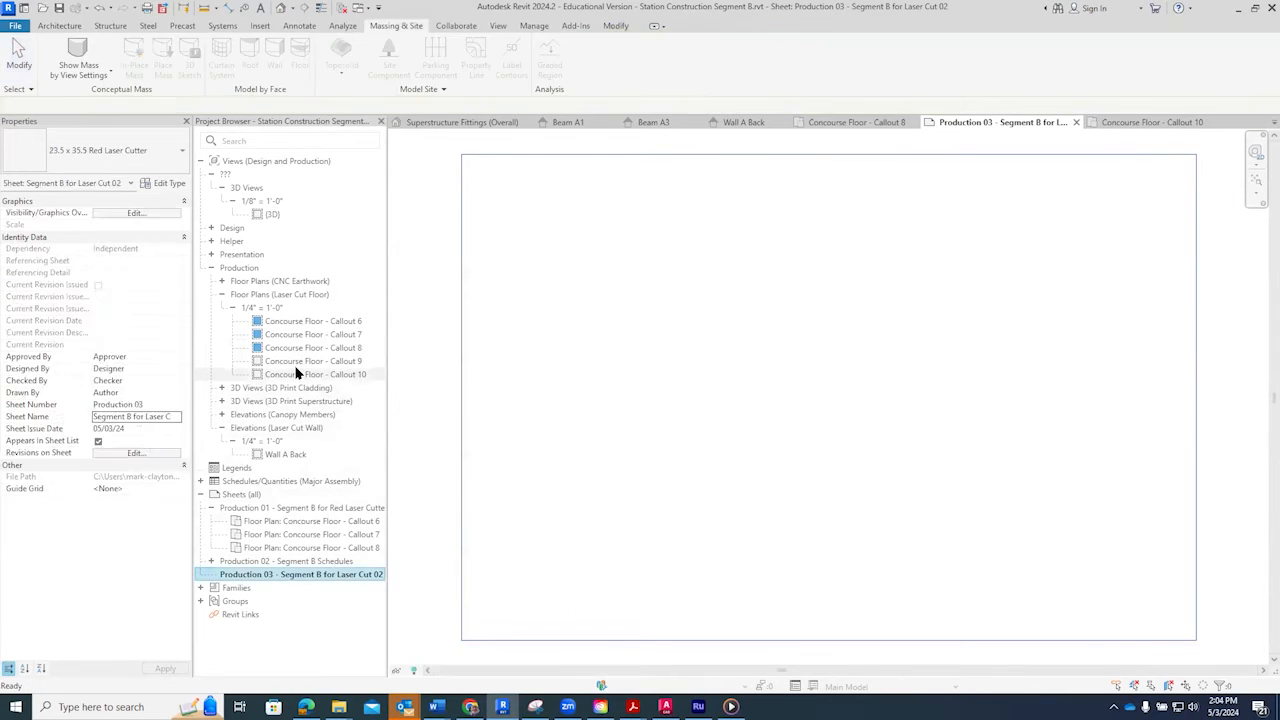
drag(278, 365, 616, 339)
click(613, 321)
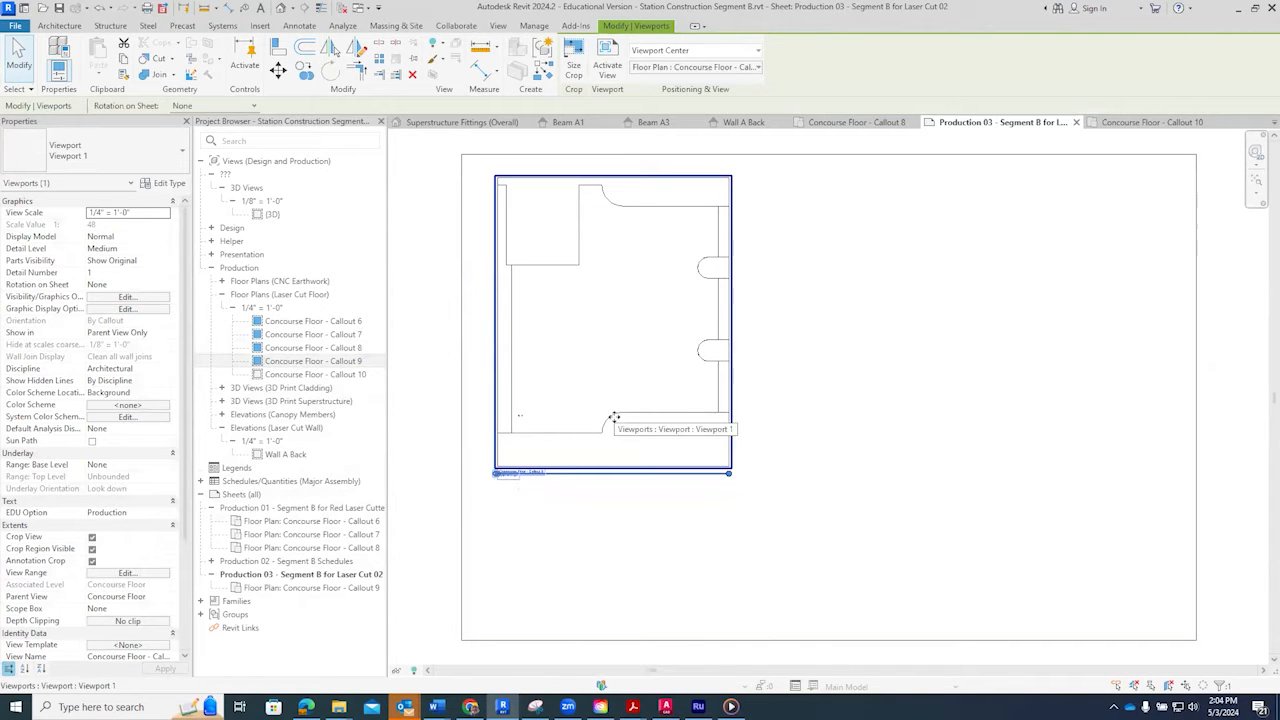
key(Escape)
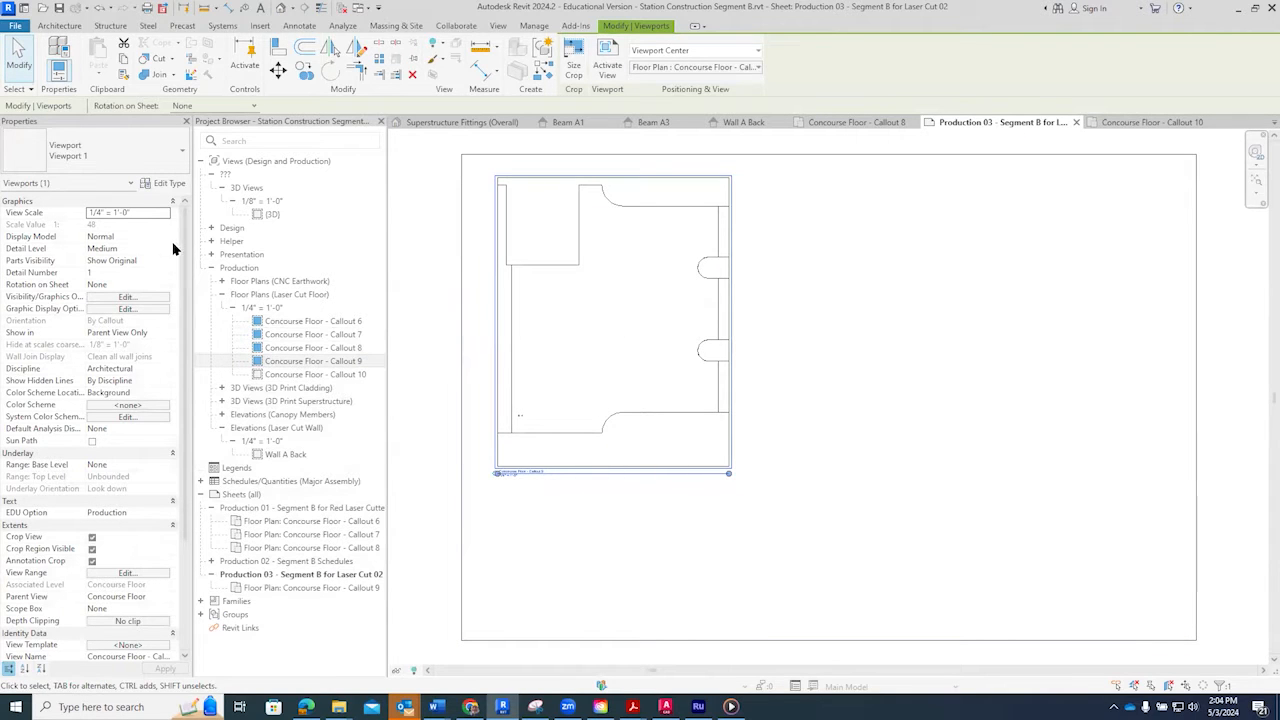
Place the Concourse Floor - Callout 10 plan to the right of Callout 9, aligned horizontally with it.
click(297, 375)
drag(295, 377, 895, 341)
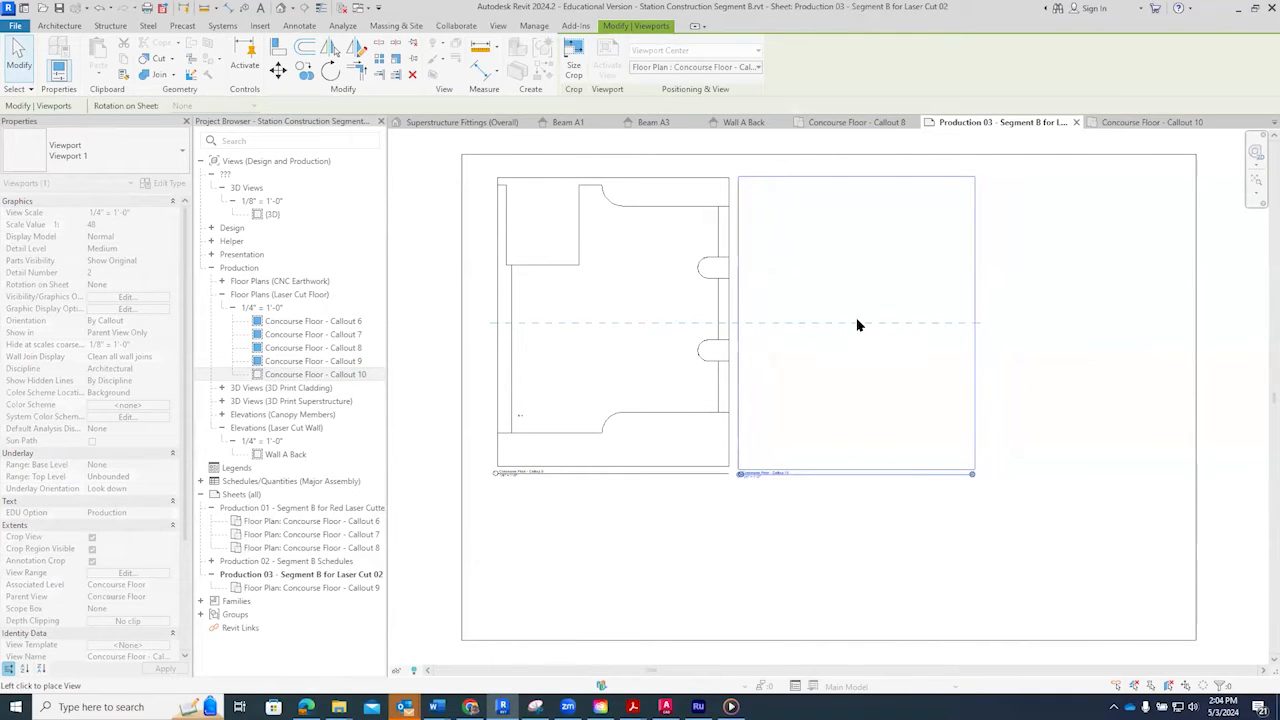
click(855, 320)
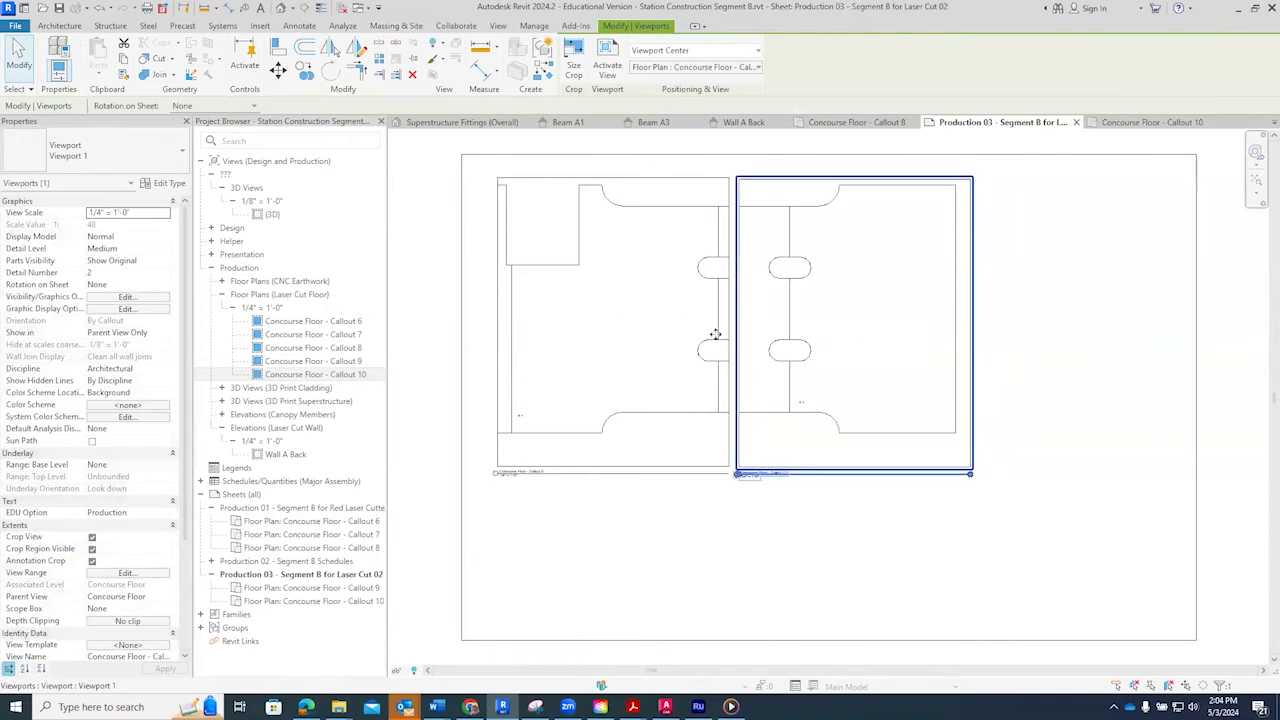
Shift the Callout 9 viewport toward the sheet's left edge and move the Callout 10 viewport left until it nearly touches Callout 9.
click(495, 318)
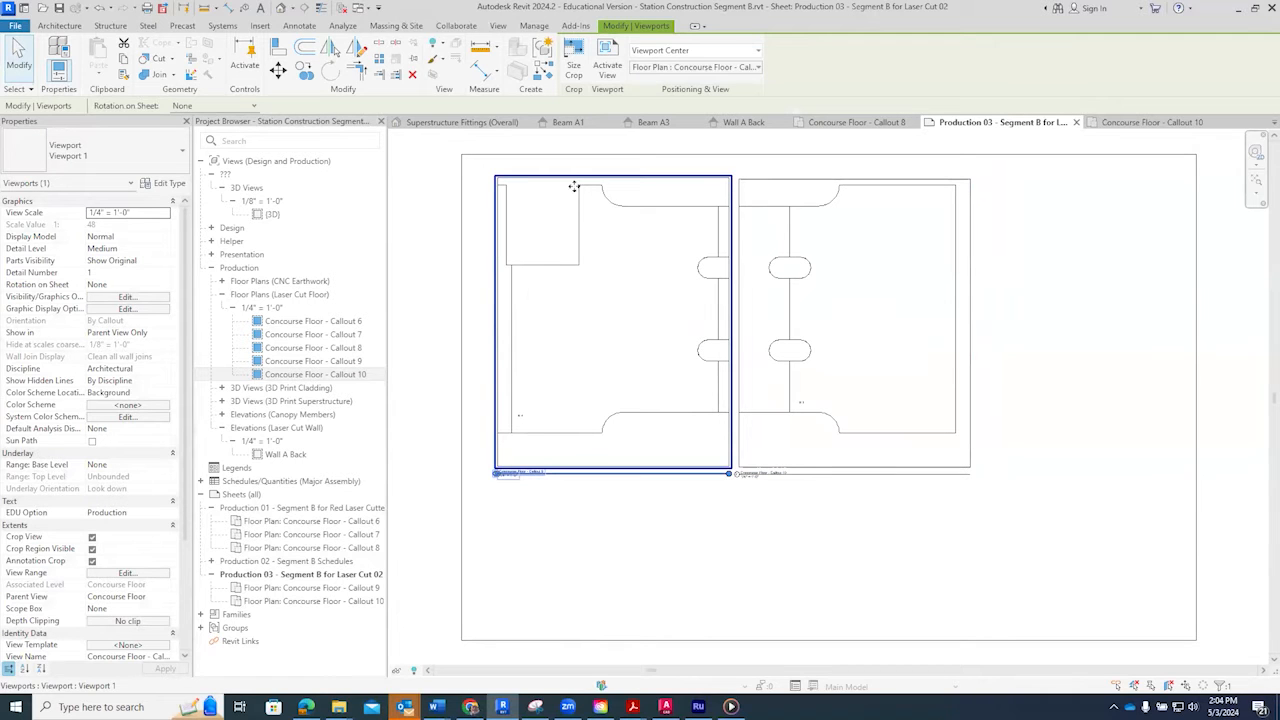
drag(552, 176, 562, 180)
click(772, 246)
click(823, 206)
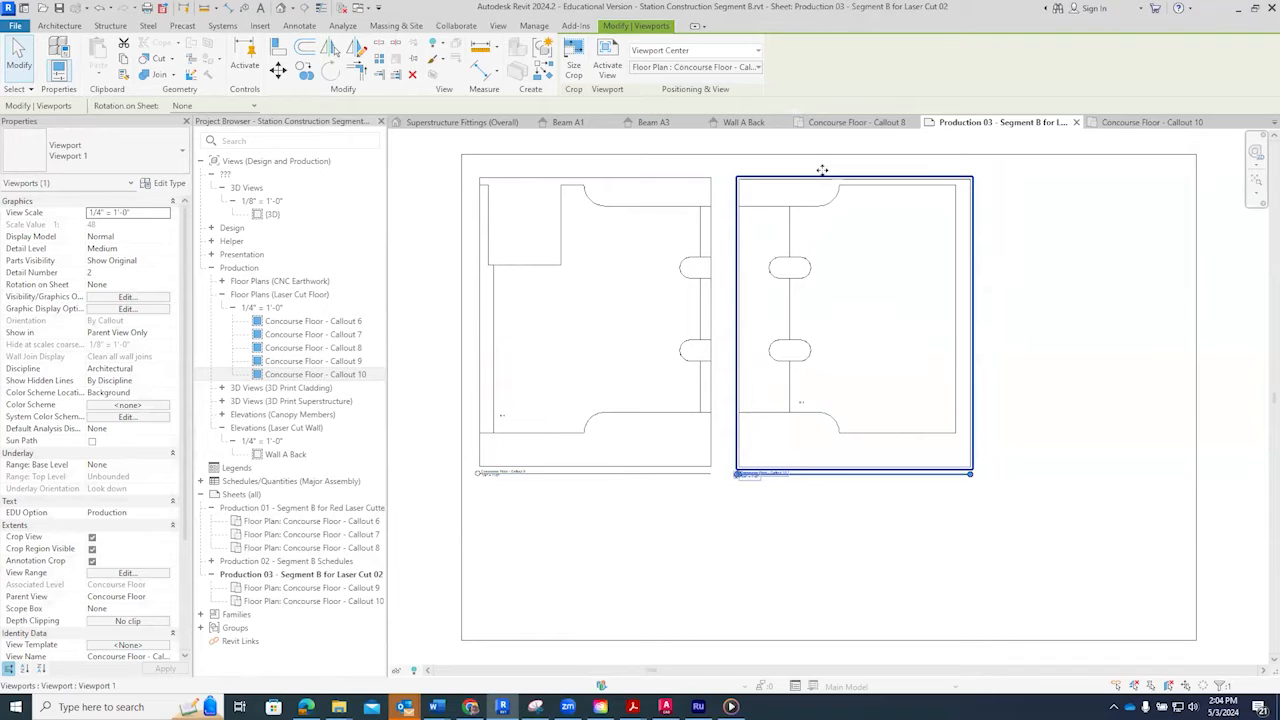
drag(800, 186, 777, 186)
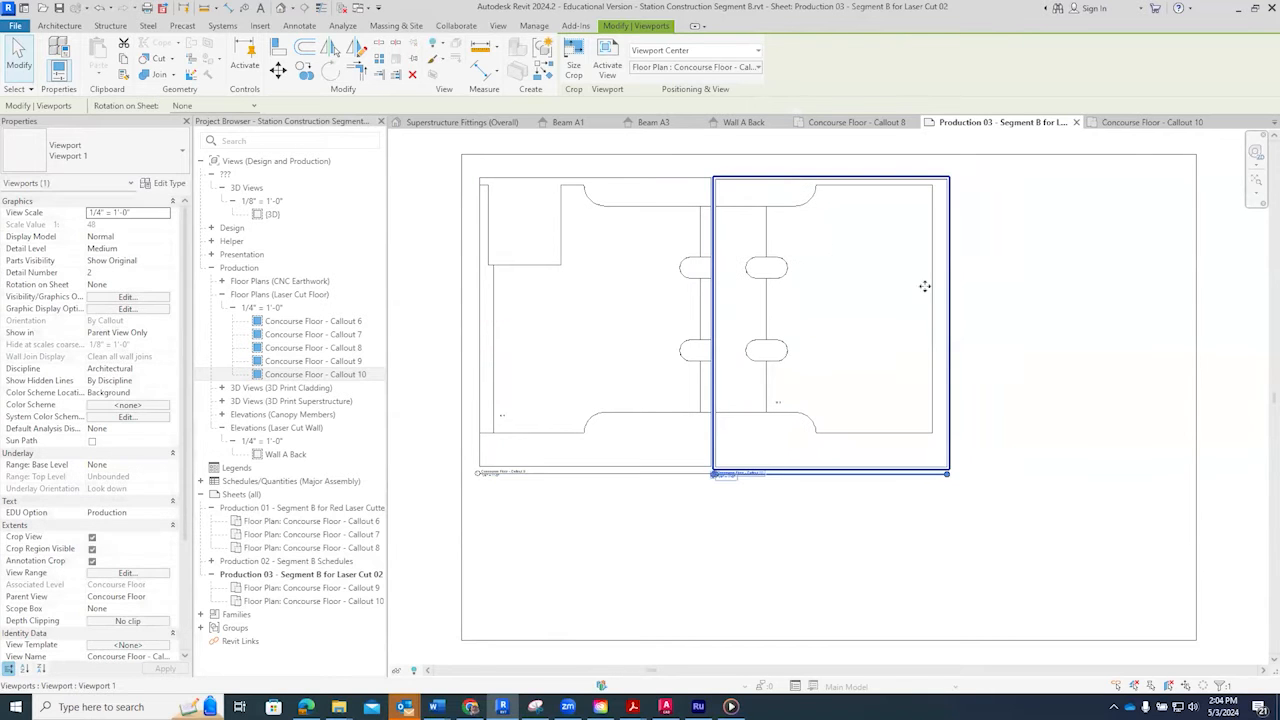
click(977, 286)
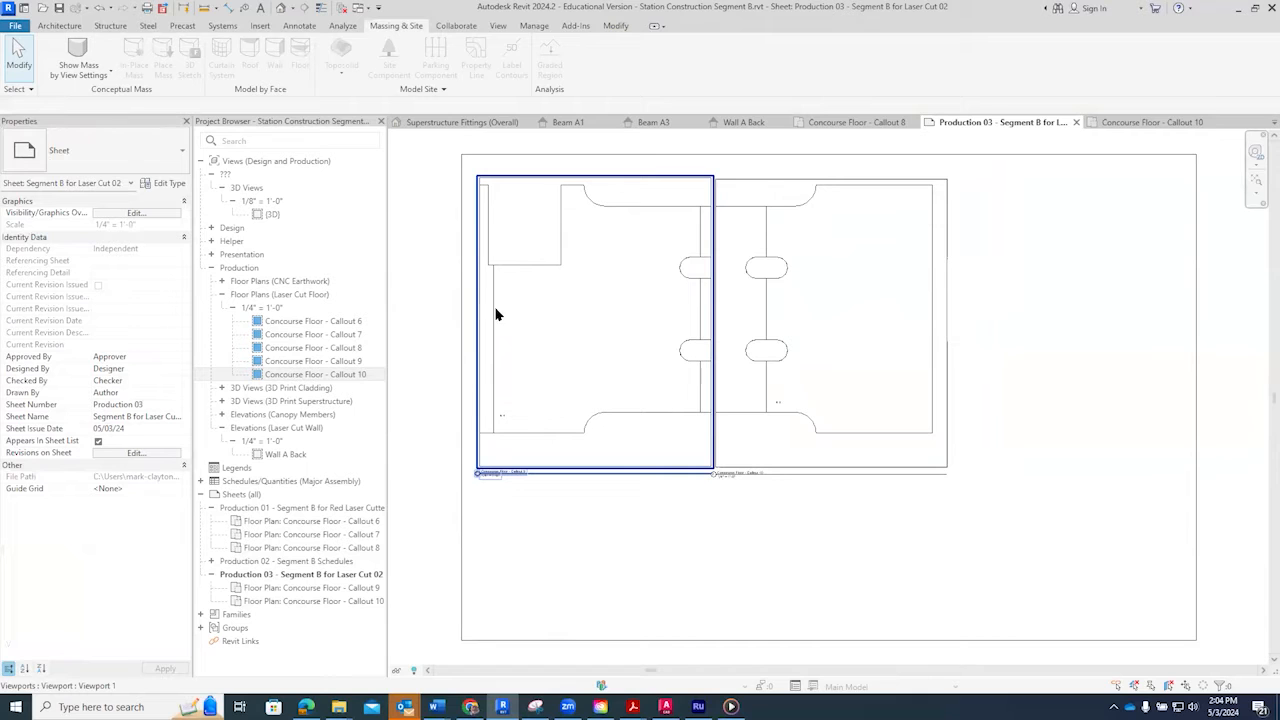
Activate the Concourse Floor - Callout 9 viewport on the sheet and identify its floor element.
double_click(605, 430)
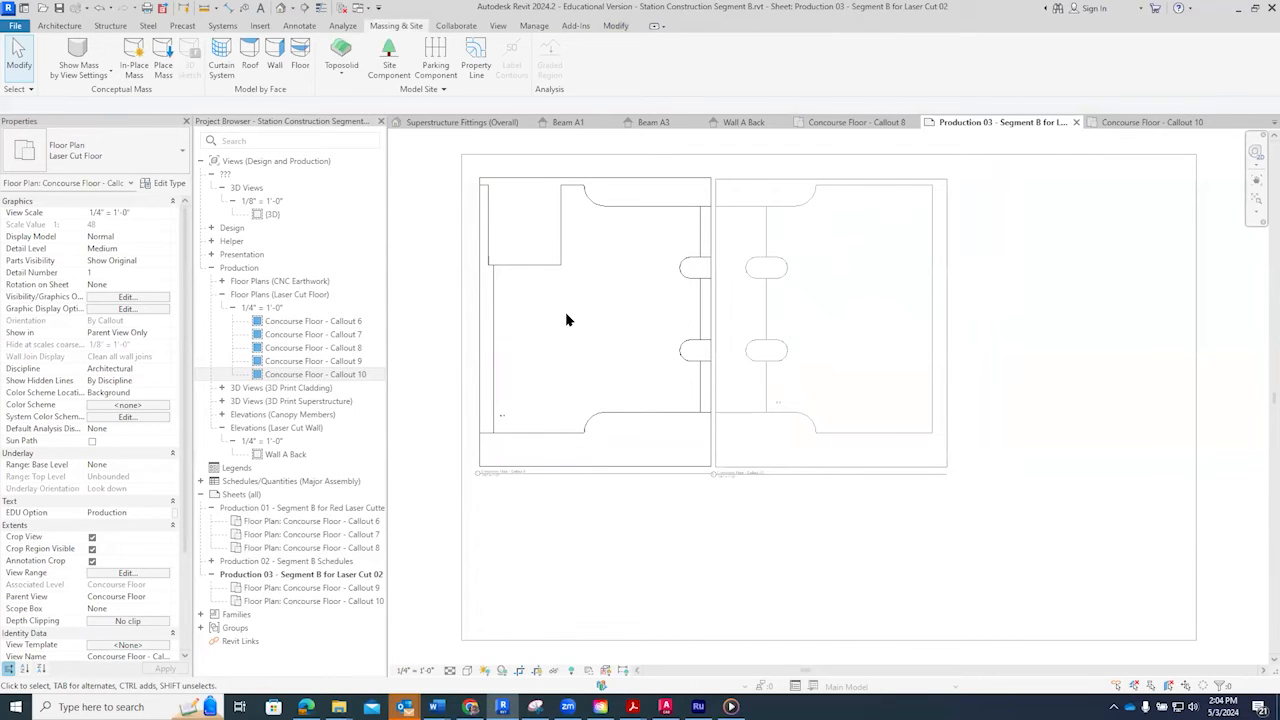
click(613, 209)
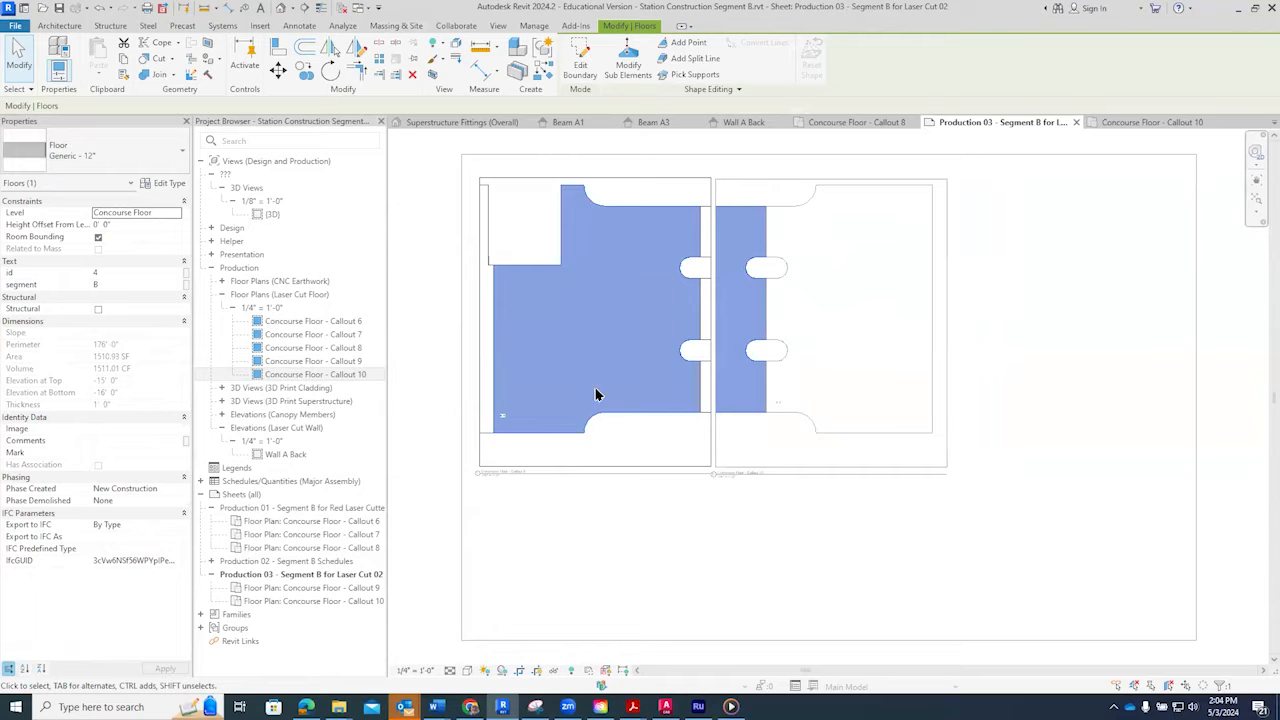
click(633, 545)
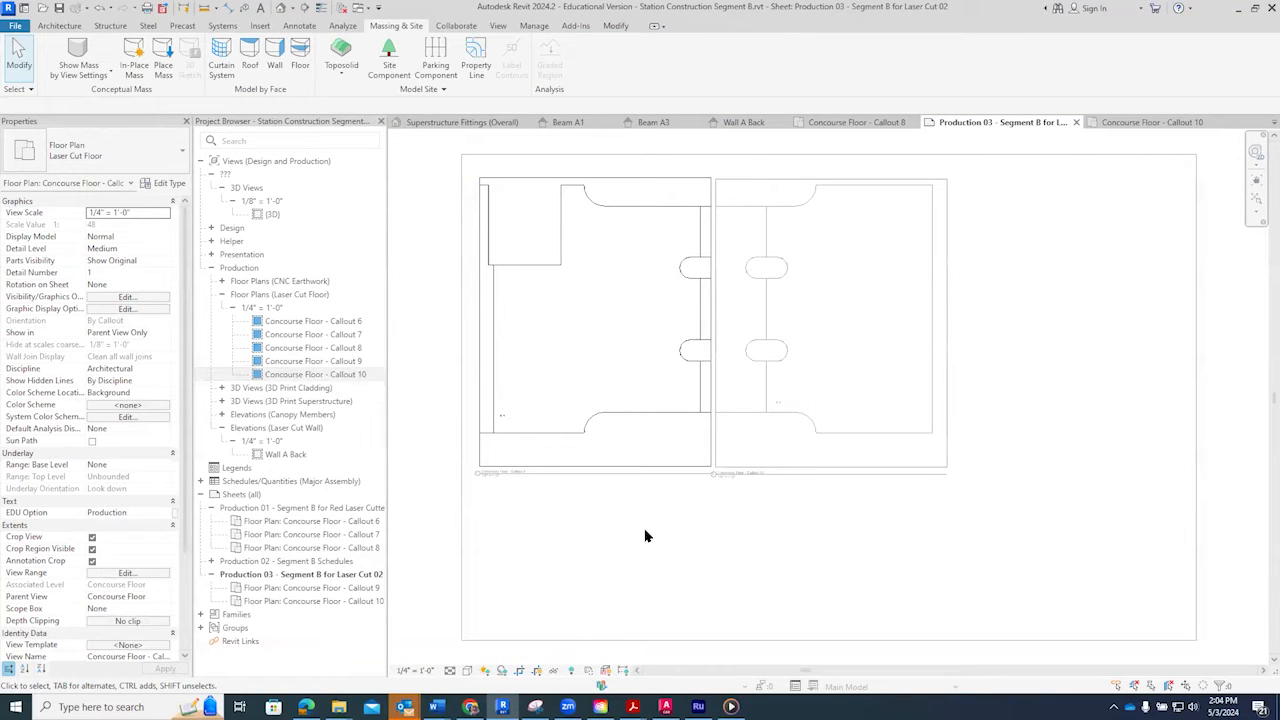
click(611, 419)
click(615, 424)
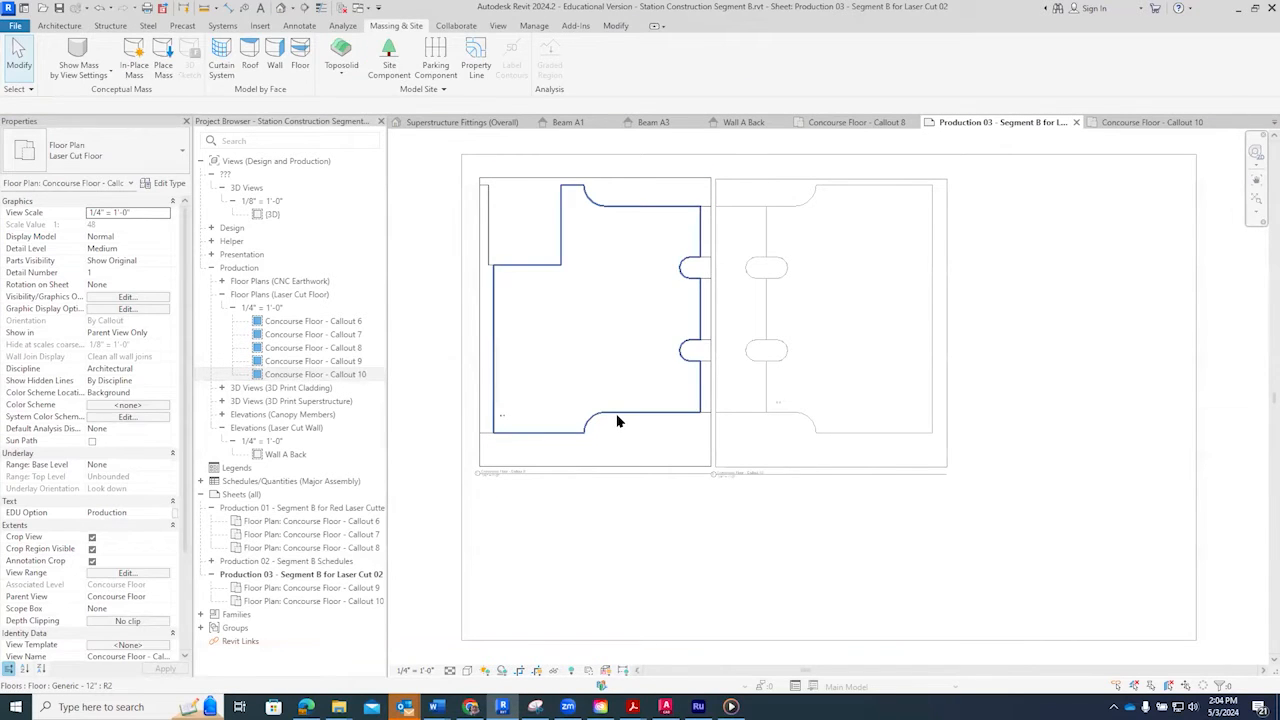
Isolate the floor with id 4 in the Callout 9 view and apply the isolation permanently to the view.
click(617, 415)
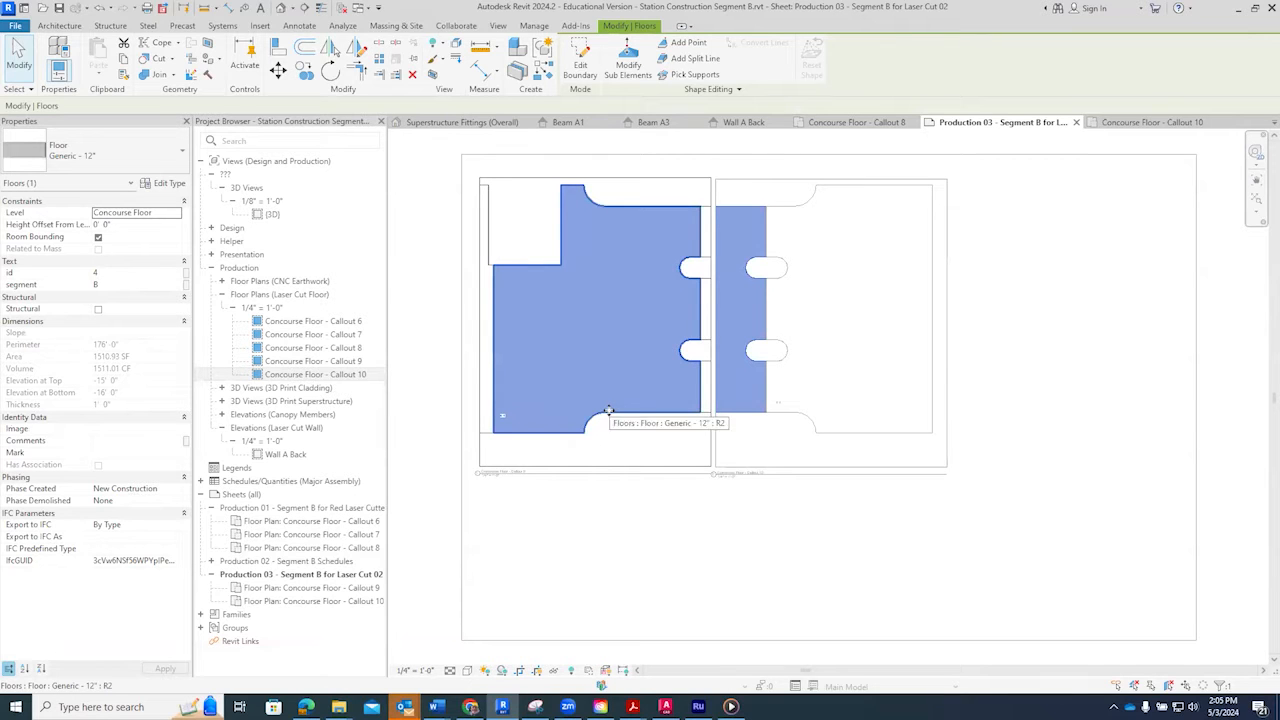
right_click(608, 410)
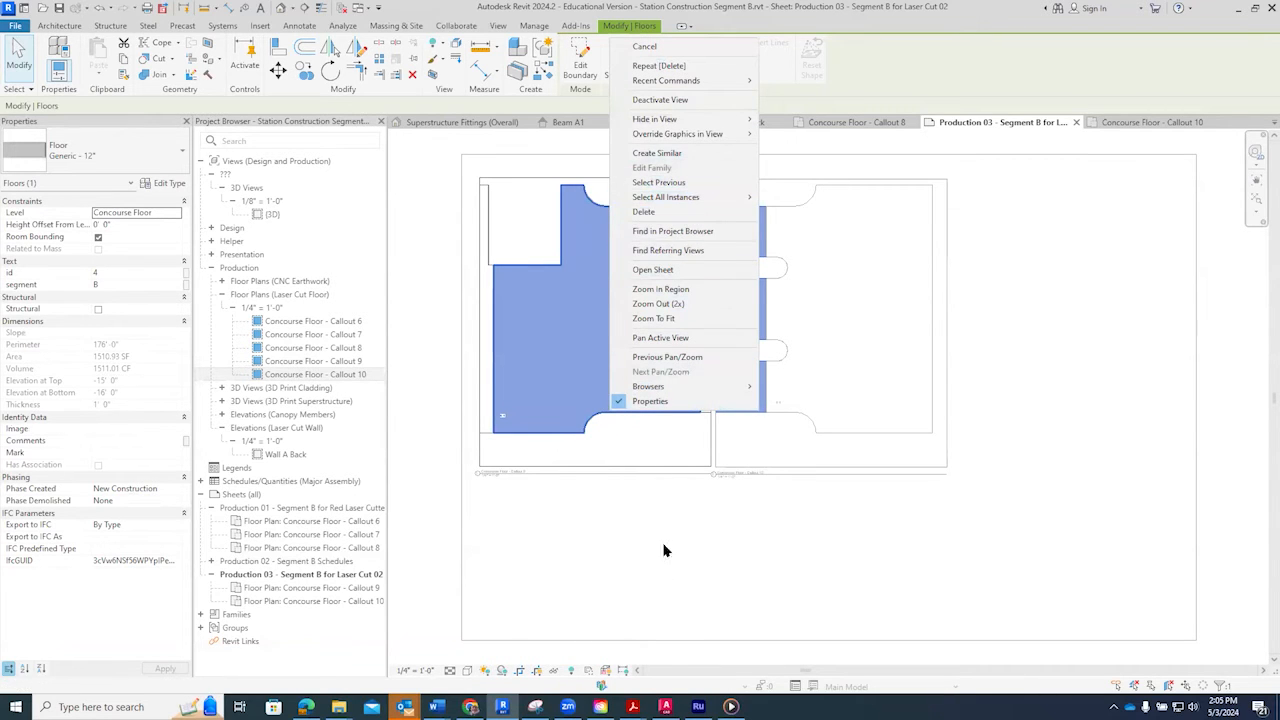
click(554, 671)
click(554, 671)
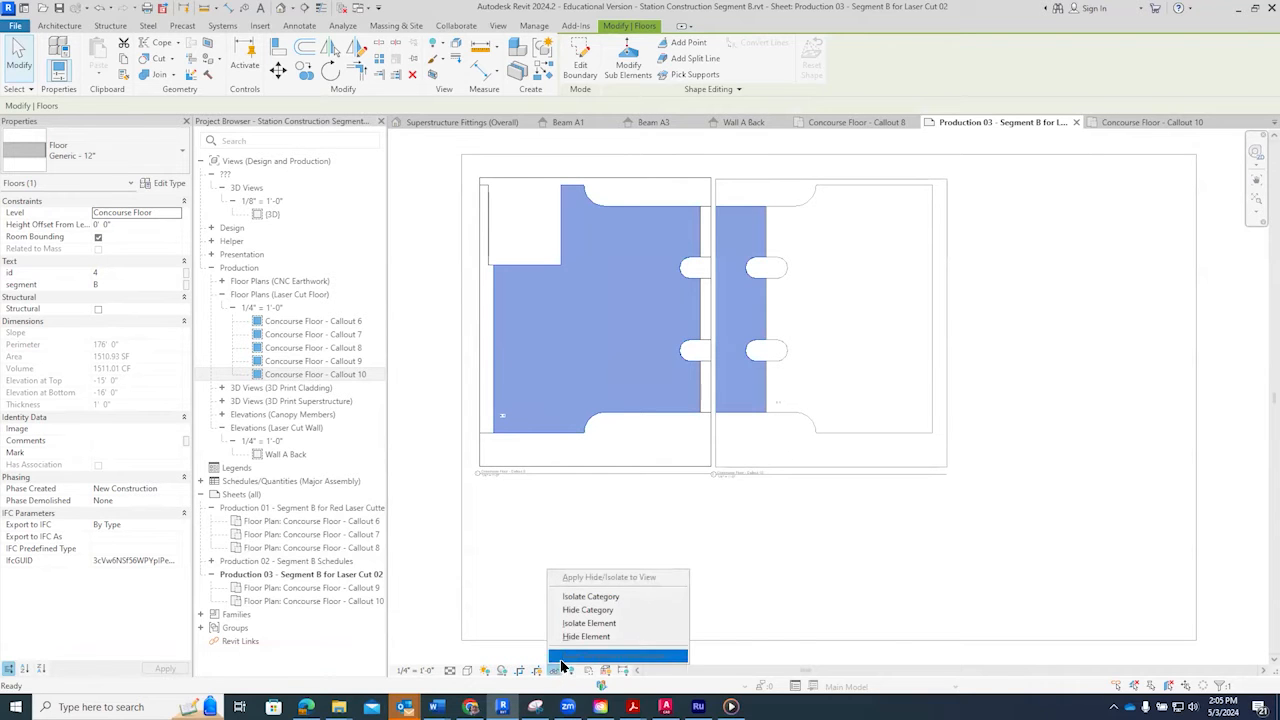
click(585, 624)
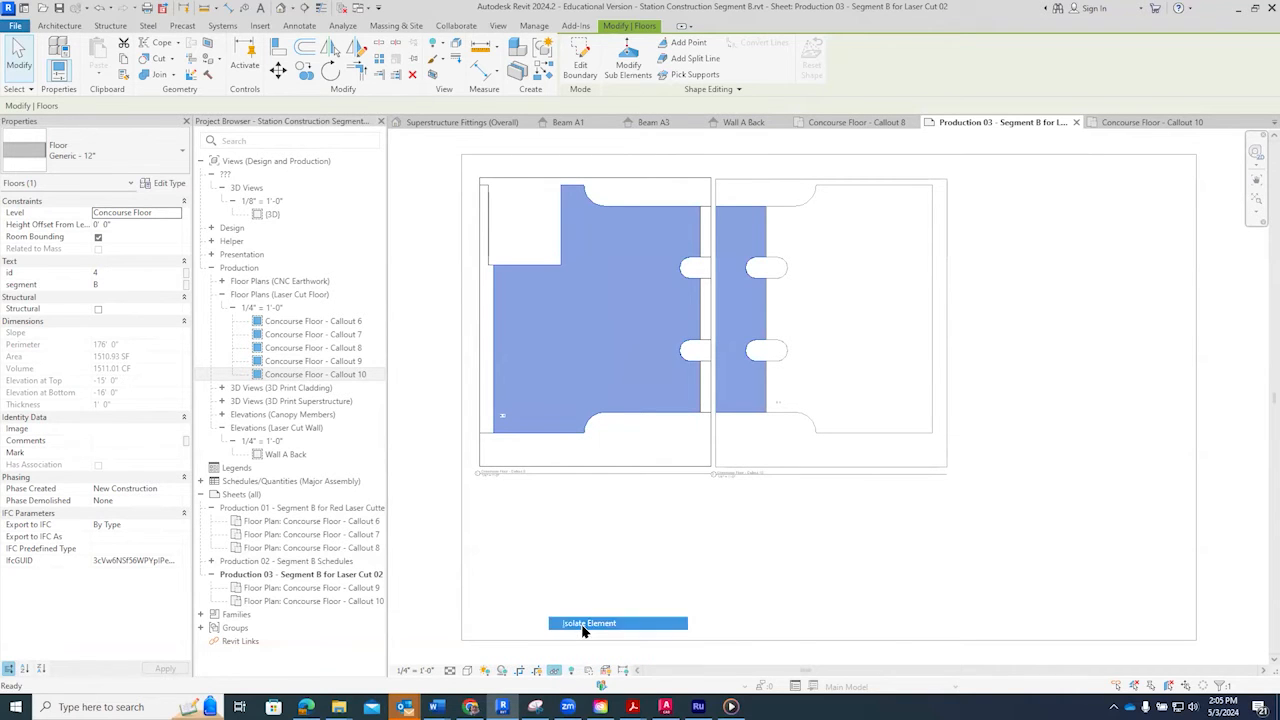
click(598, 562)
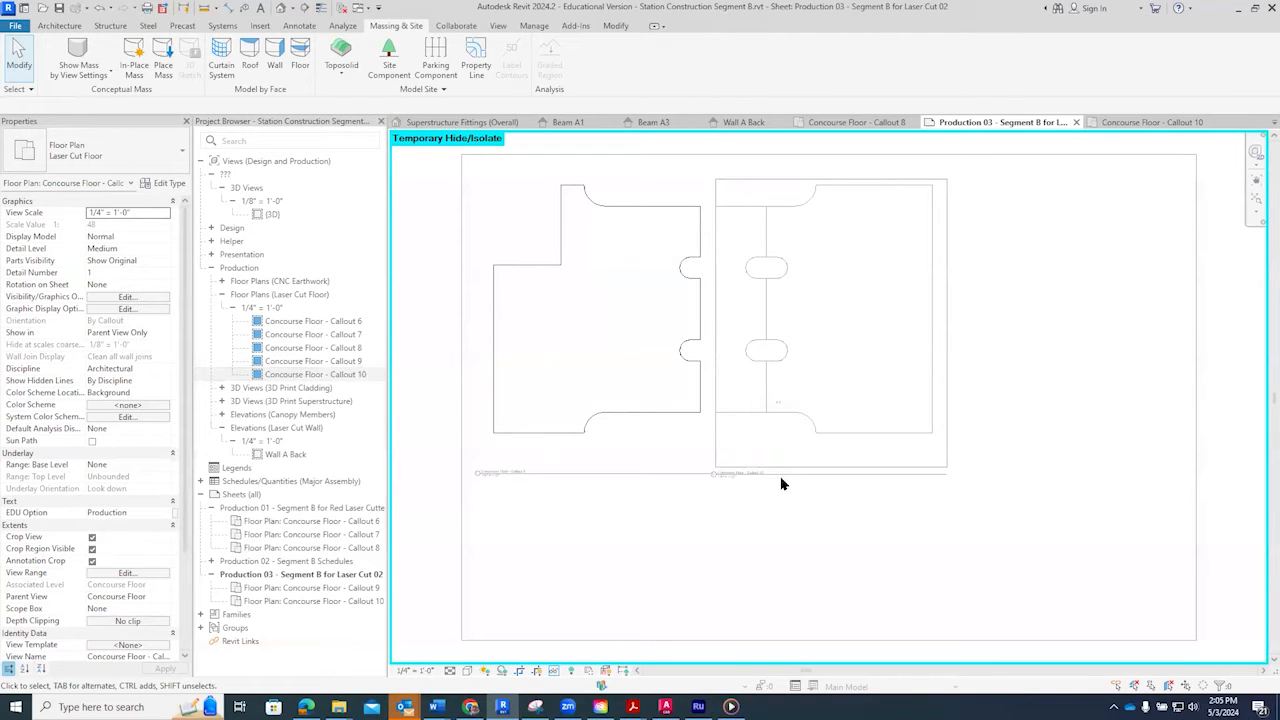
click(554, 671)
click(591, 578)
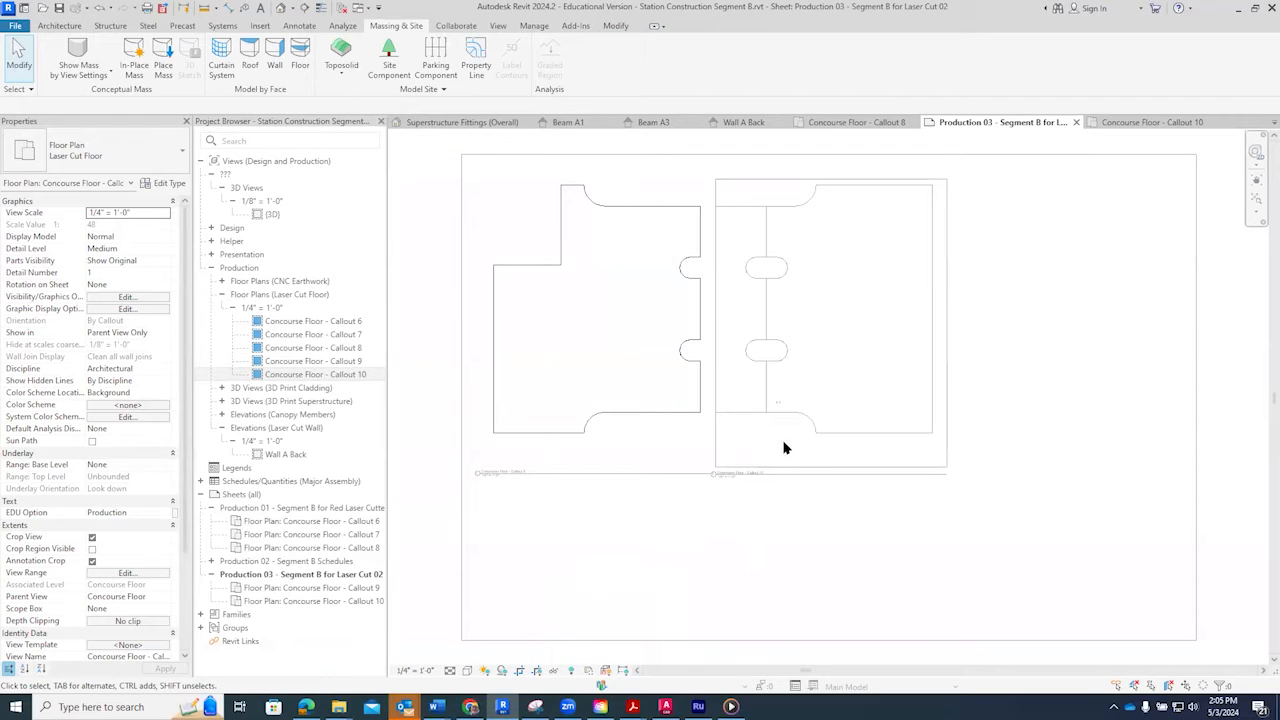
Deactivate the Callout 9 view and activate the Concourse Floor - Callout 10 viewport.
click(799, 196)
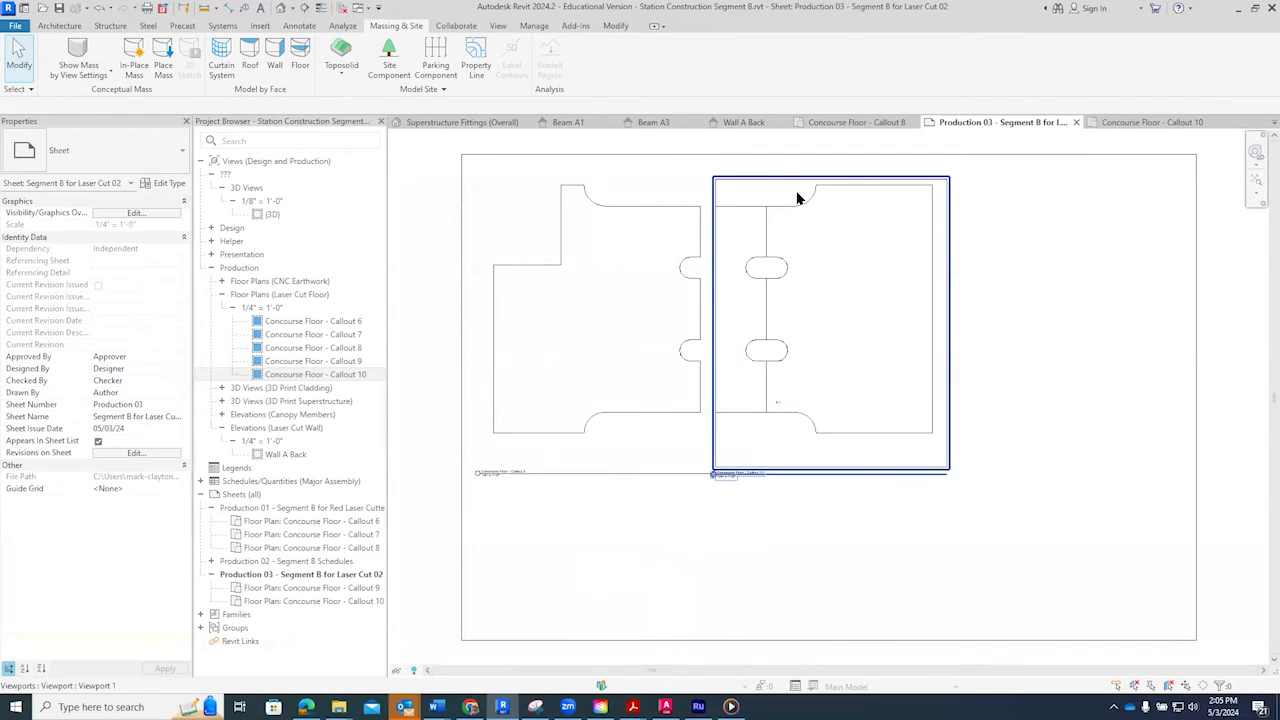
click(789, 210)
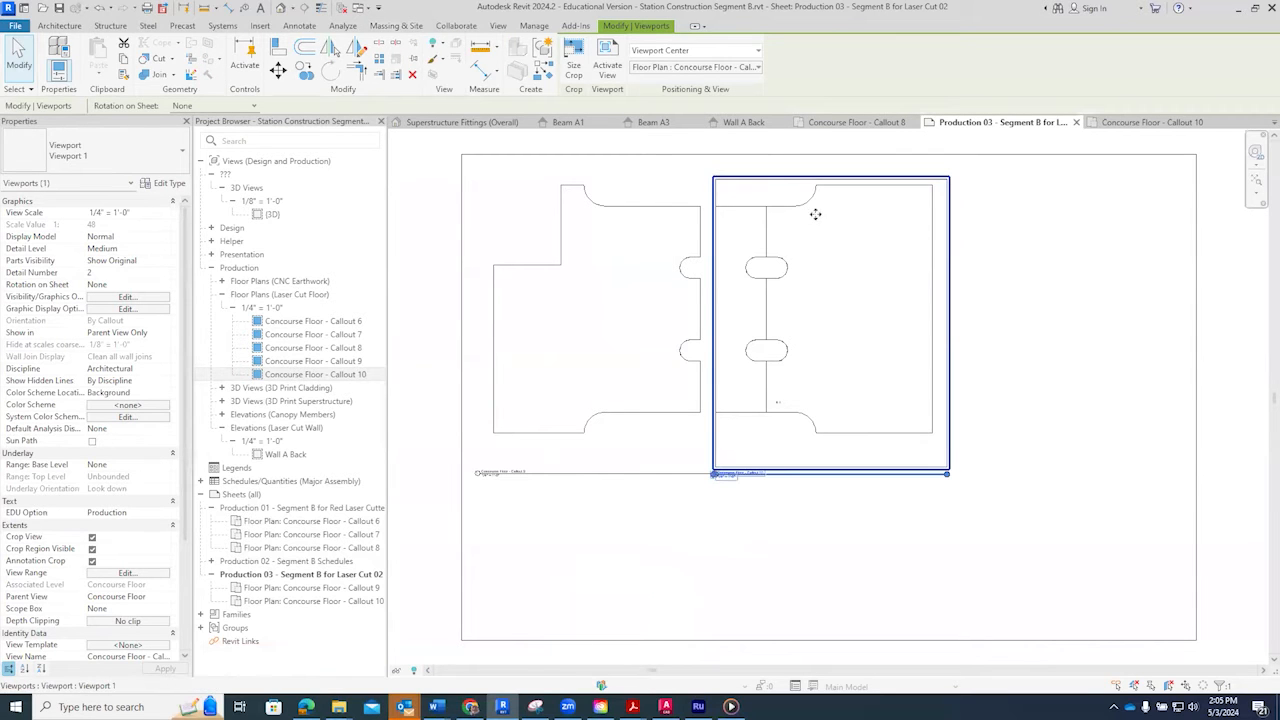
double_click(798, 208)
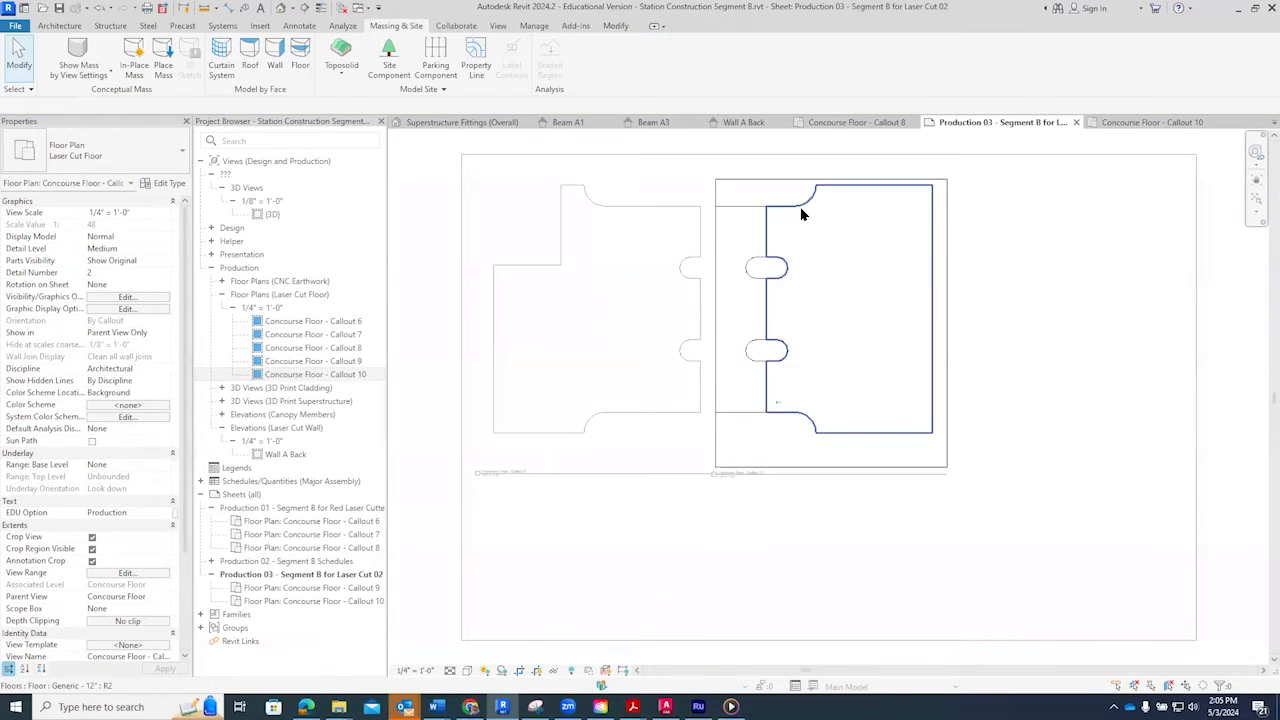
Isolate the floor with id 5 in the Callout 10 view and apply the isolation permanently to the view.
click(802, 211)
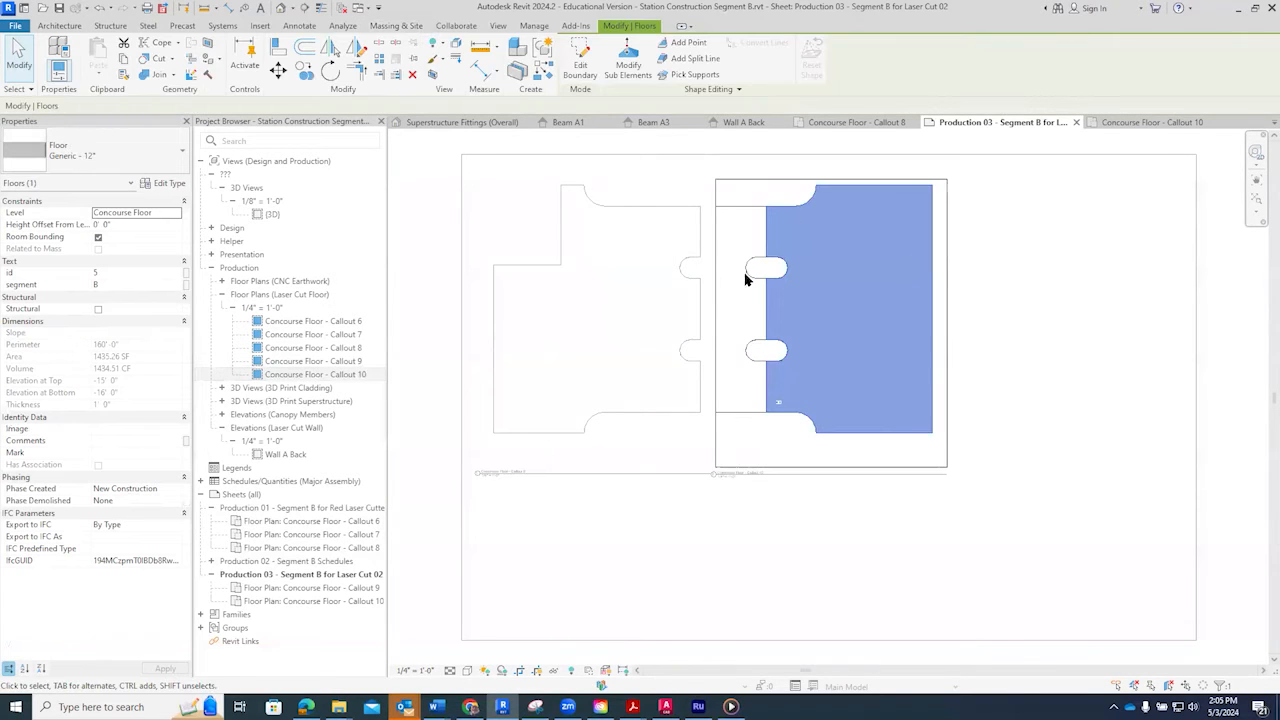
click(554, 670)
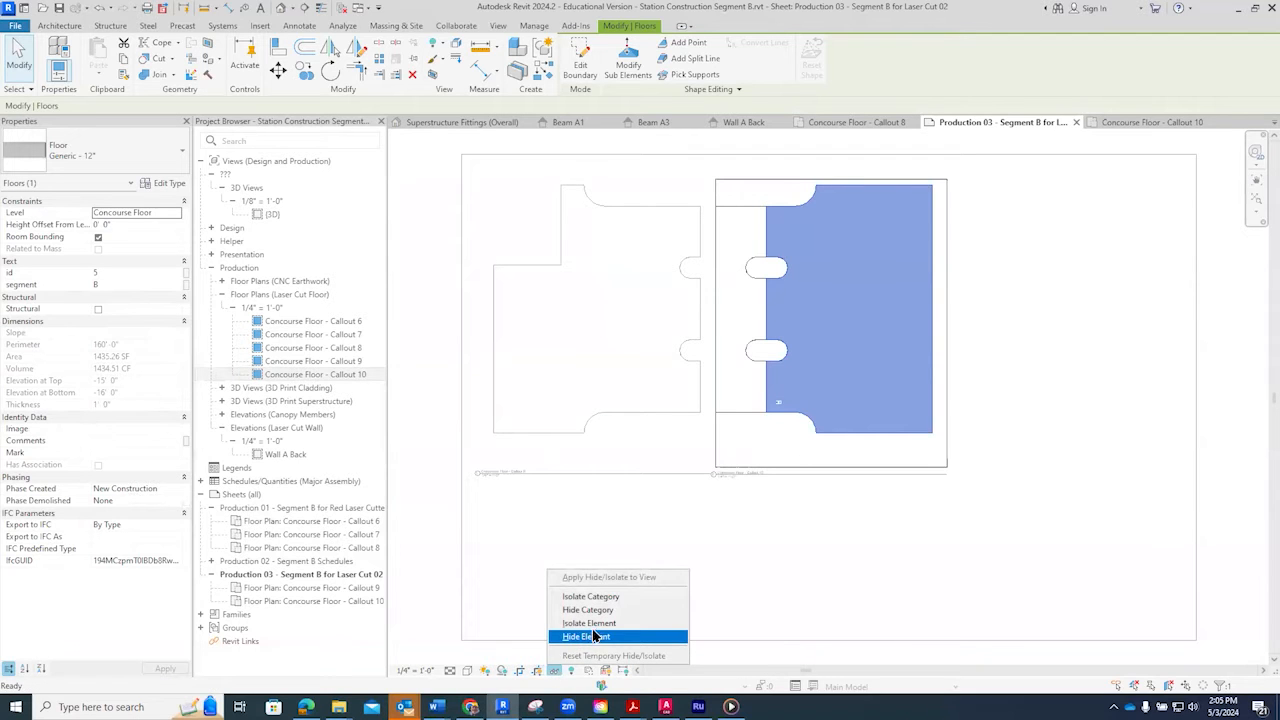
click(591, 637)
click(555, 671)
click(600, 658)
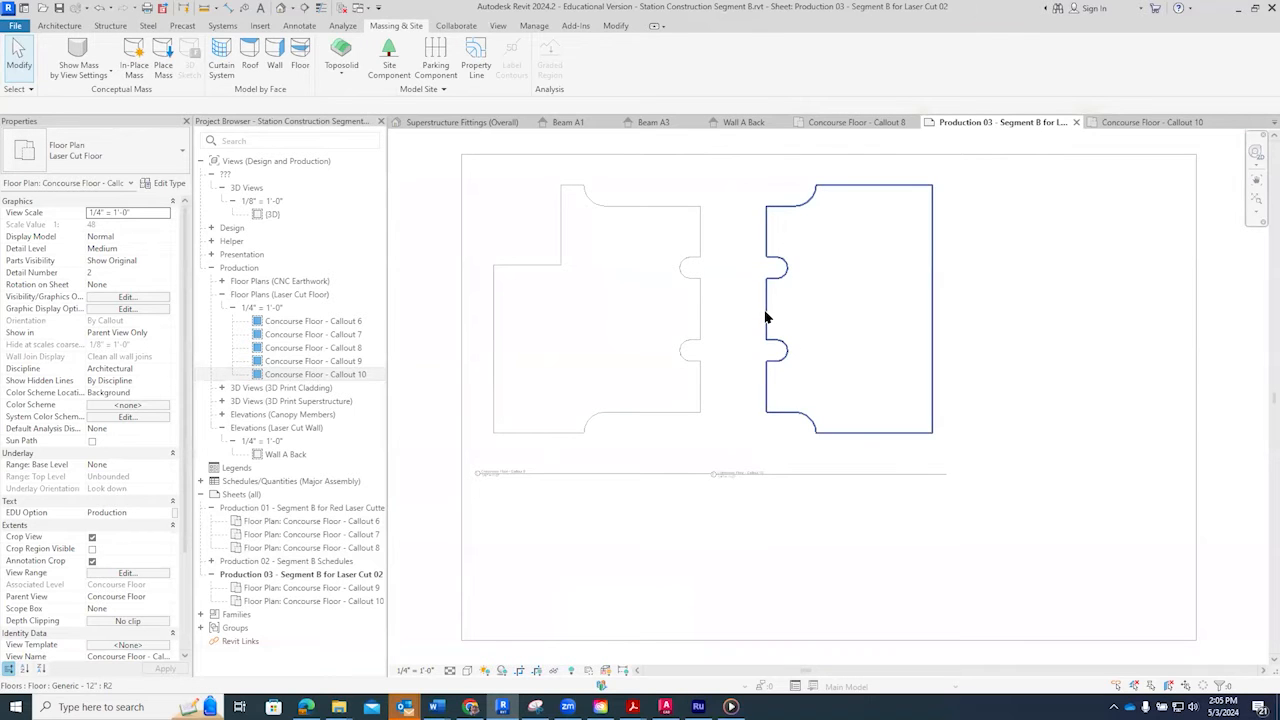
Move the Callout 10 viewport close beside Callout 9 and nudge it until a narrow gap separates the two floor outlines.
click(813, 469)
drag(813, 469, 749, 478)
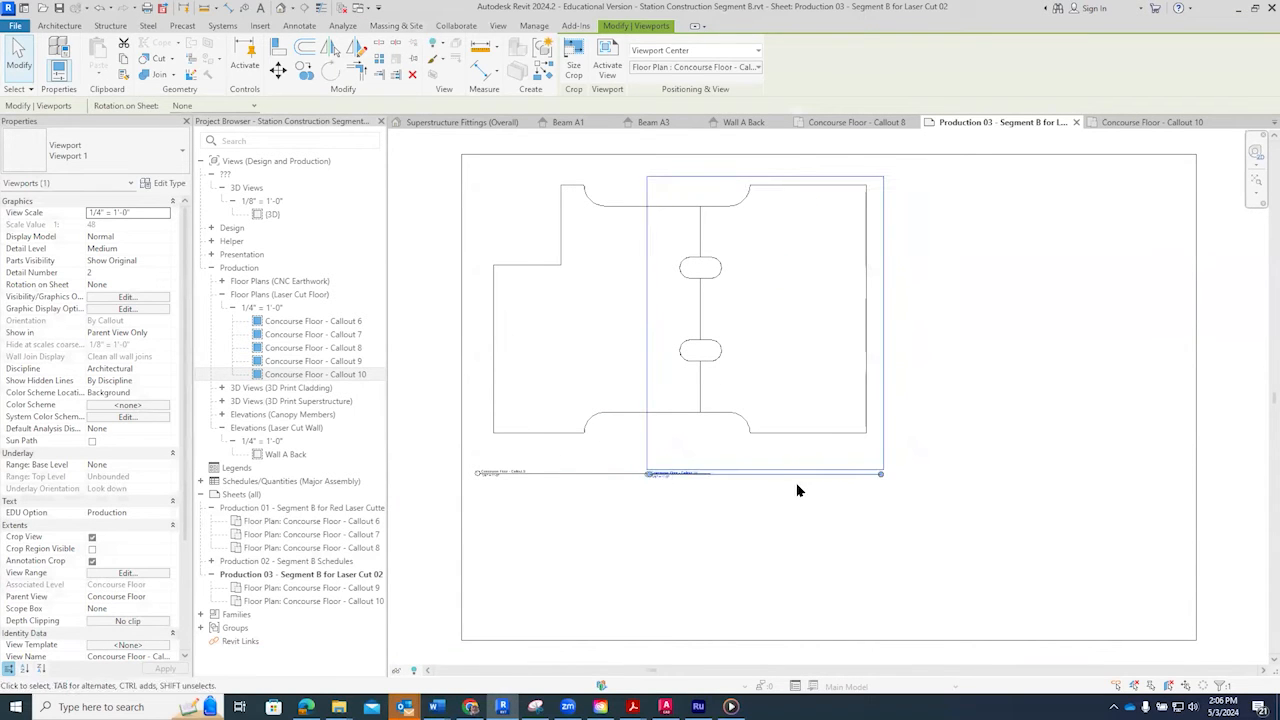
drag(883, 420, 912, 420)
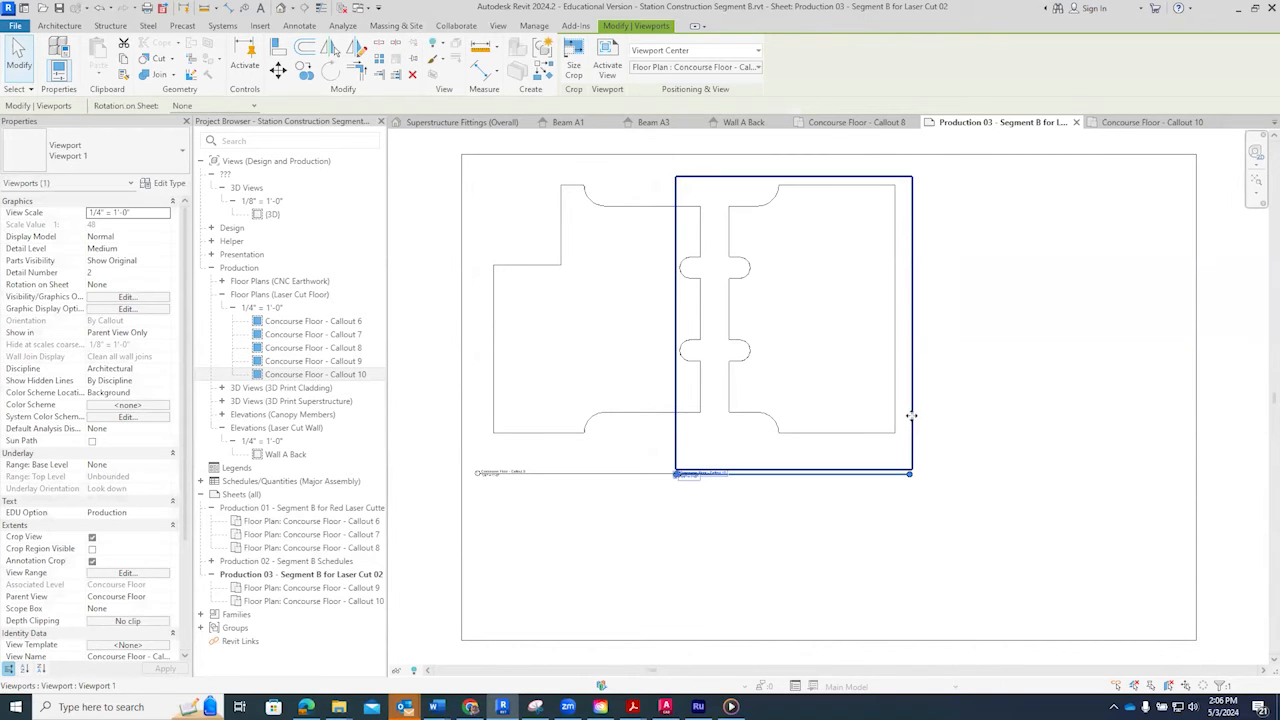
mouse_move(912, 355)
mouse_down()
mouse_move(868, 353)
mouse_move(930, 354)
mouse_move(890, 358)
mouse_up()
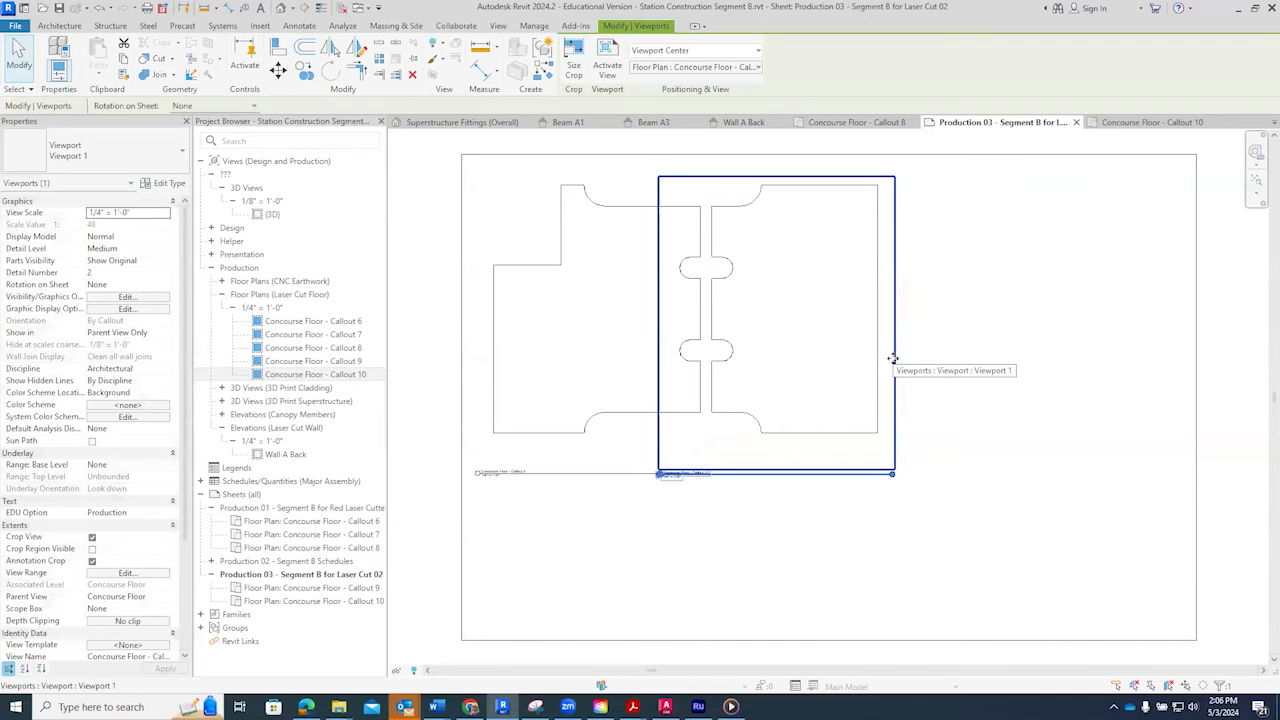
click(913, 362)
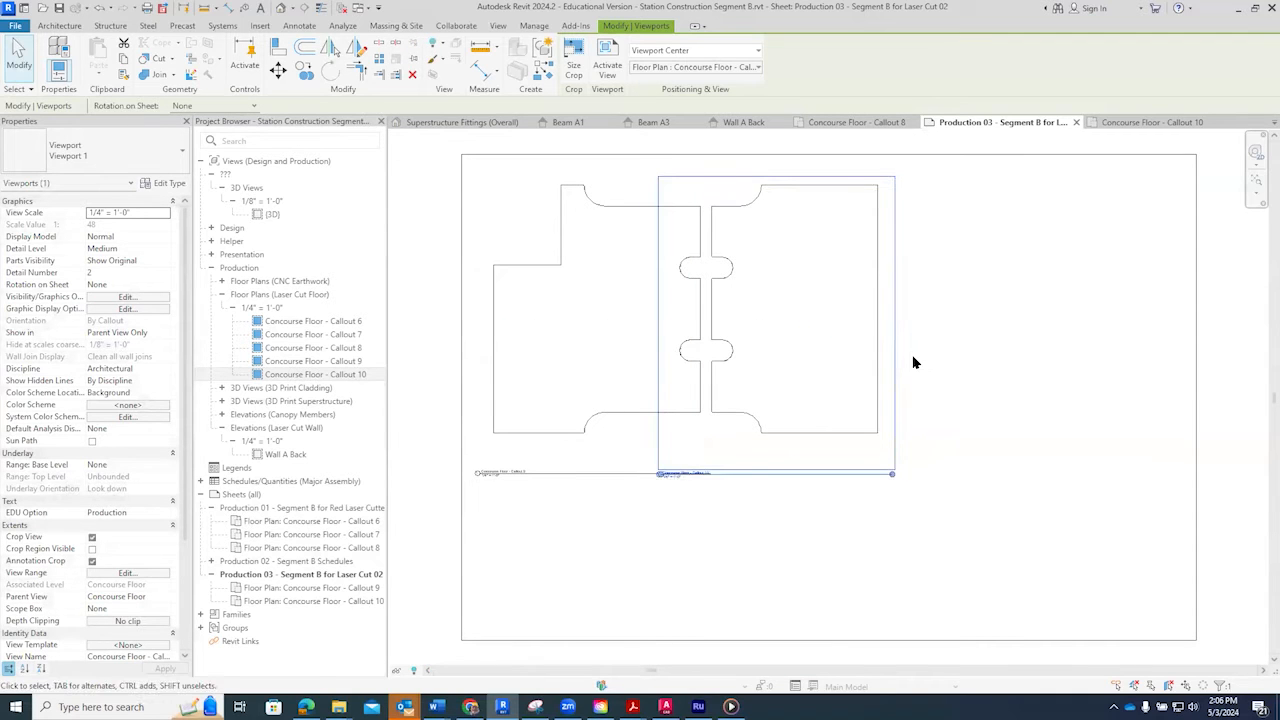
key(Right)
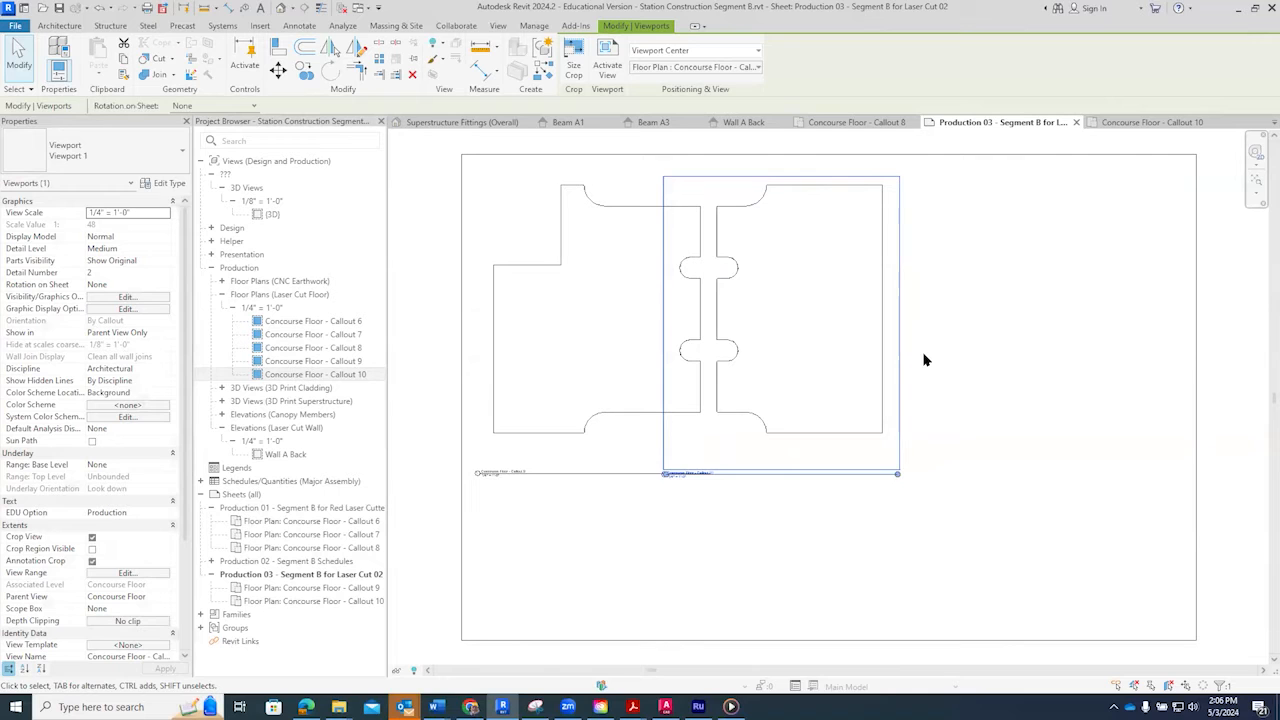
key(Right)
click(1006, 347)
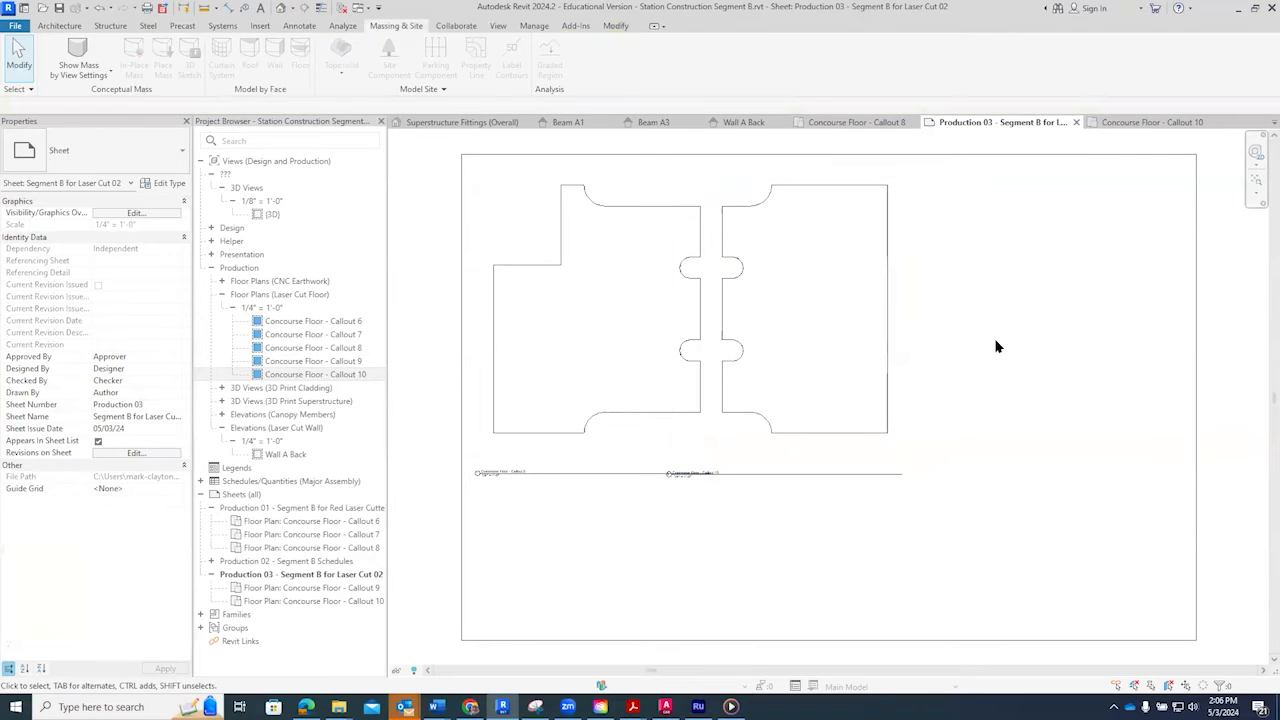
click(634, 470)
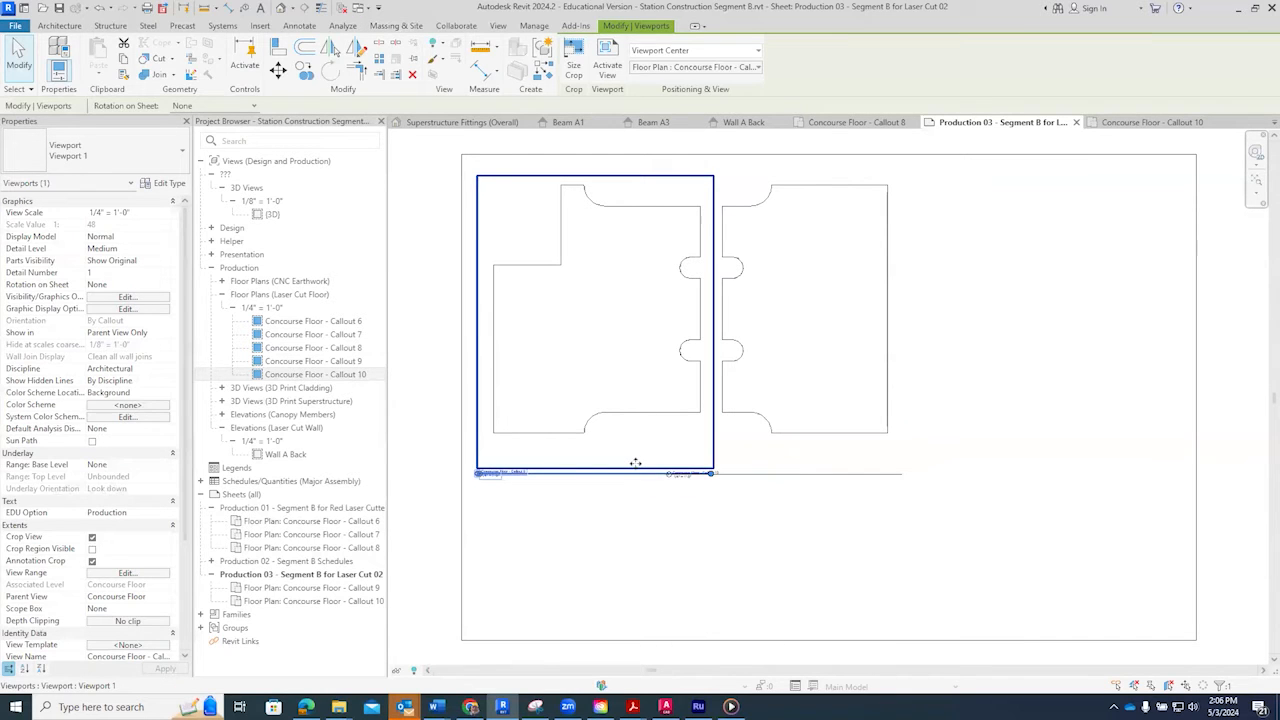
click(576, 500)
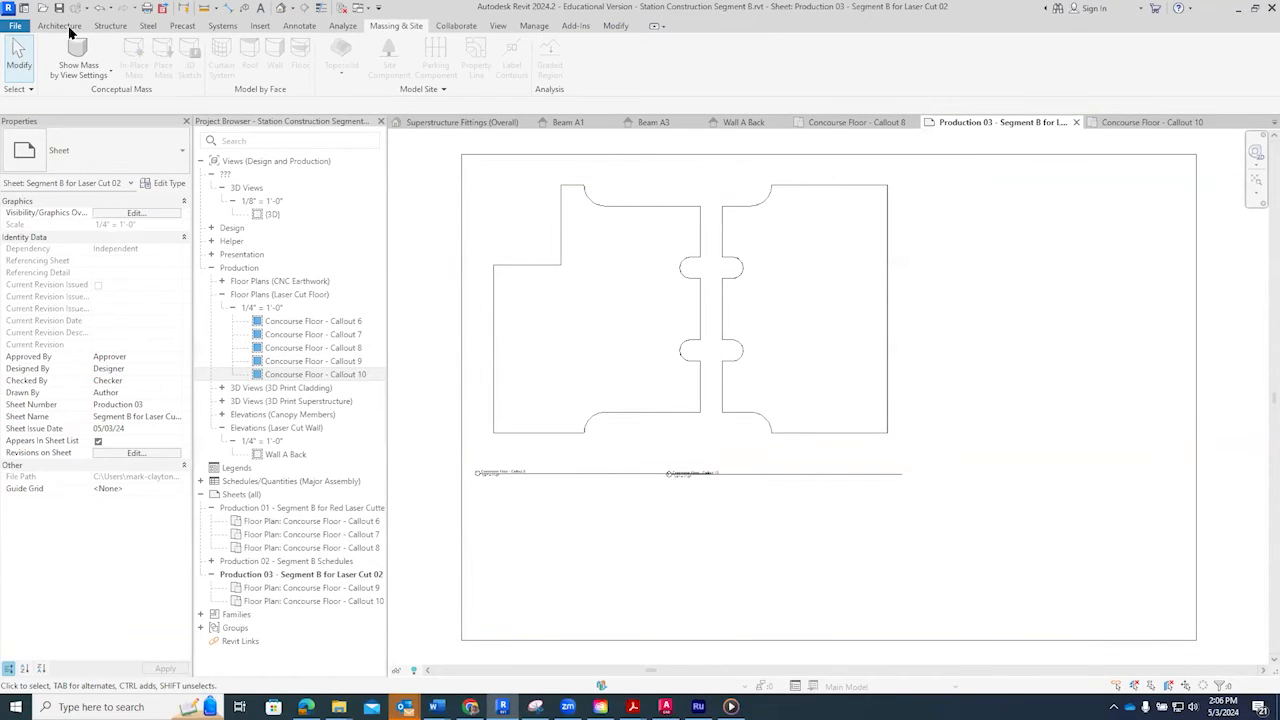
click(297, 27)
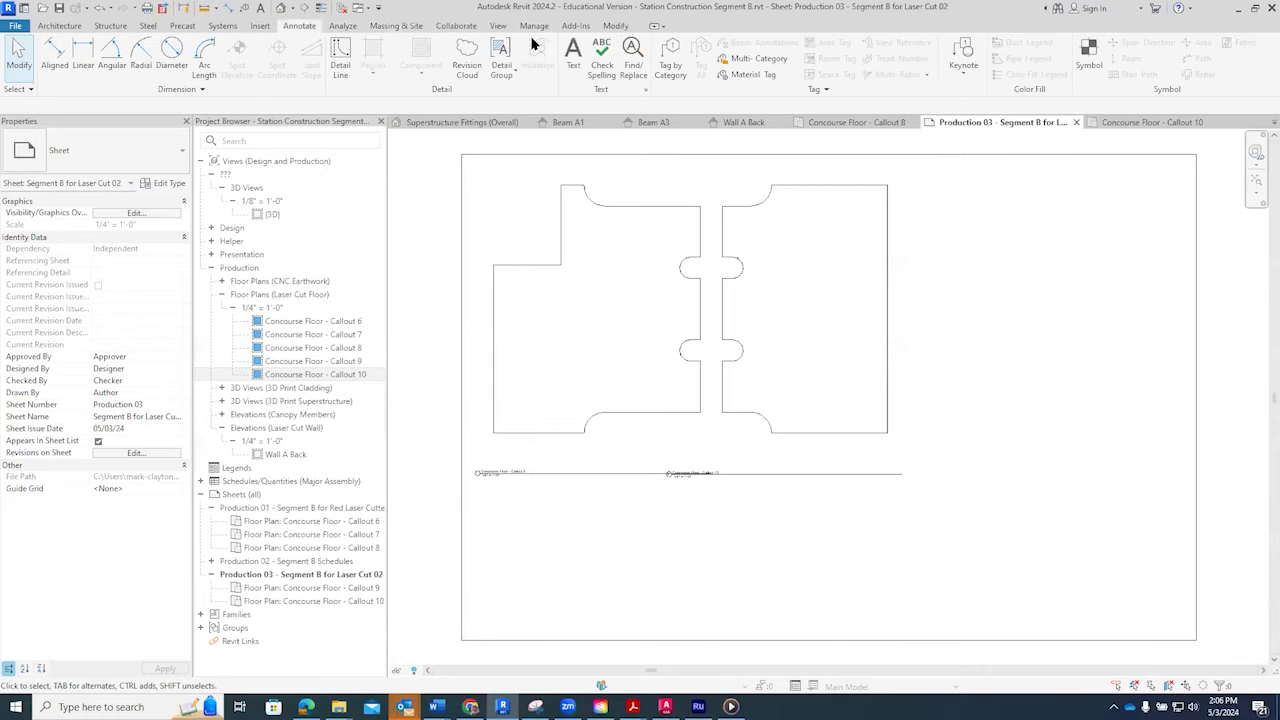
click(674, 60)
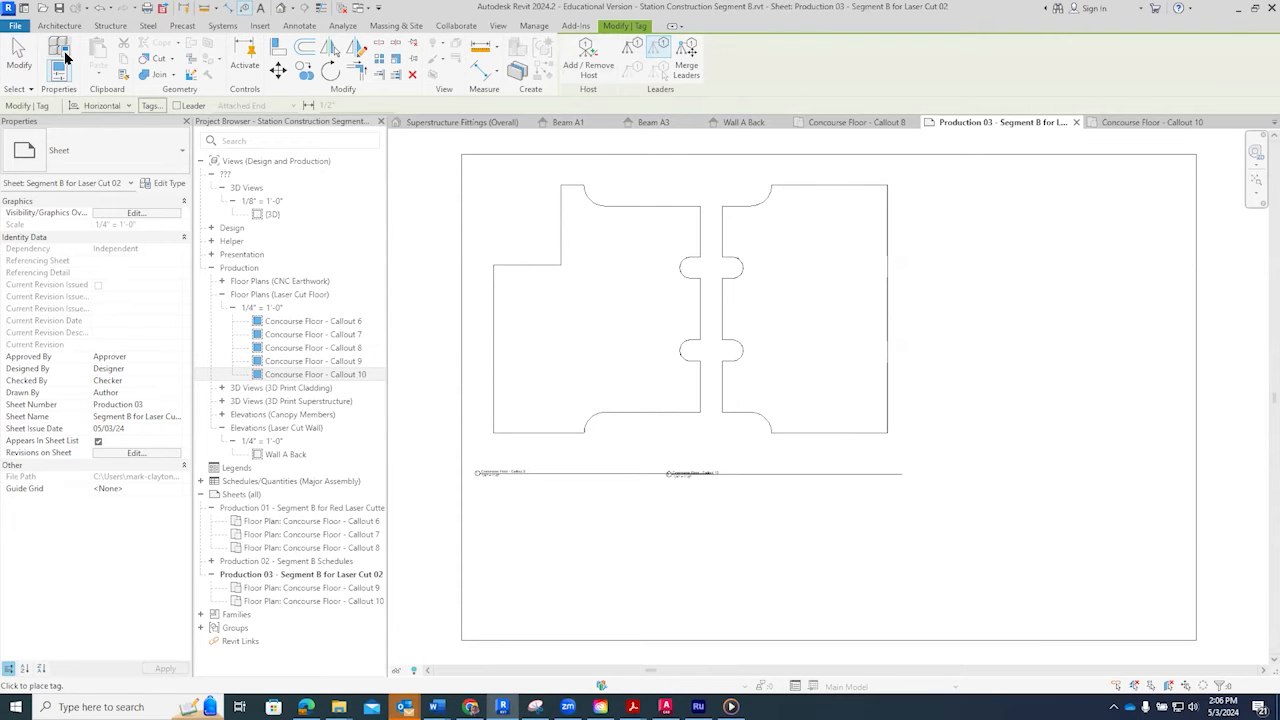
click(19, 56)
Activate the Callout 9 viewport and tag its floor by category without a leader.
click(606, 296)
double_click(607, 296)
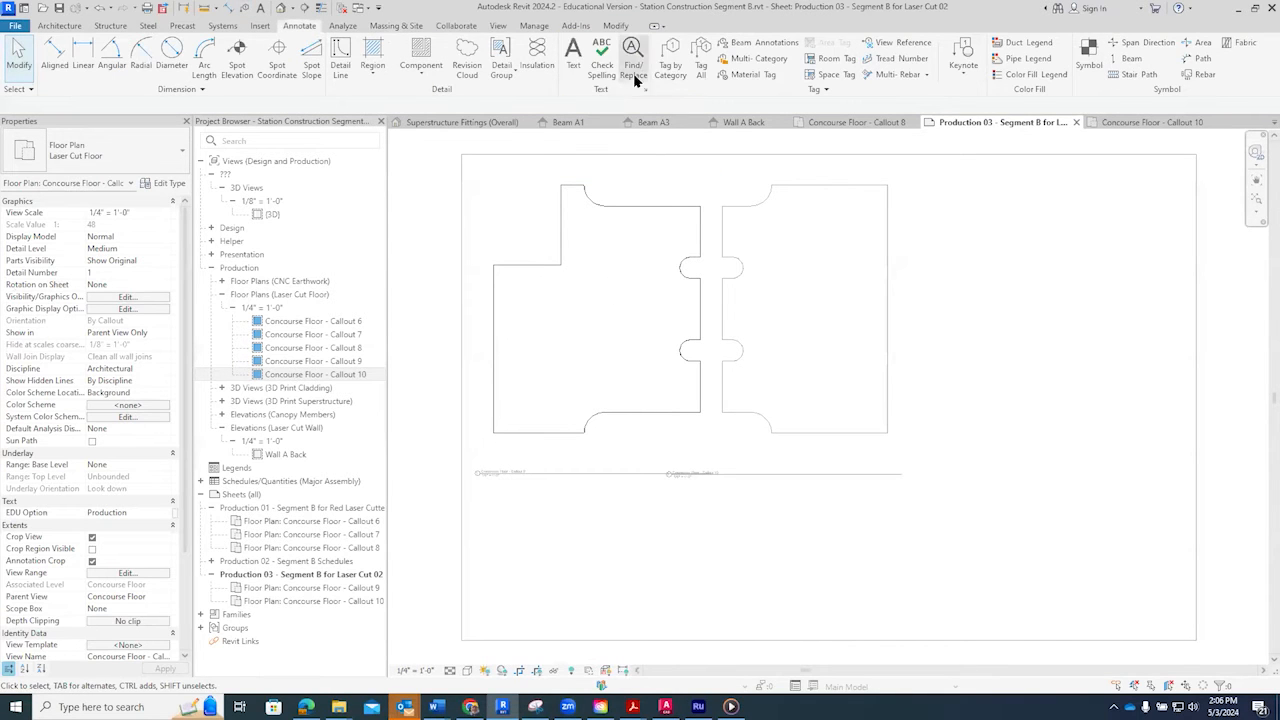
click(671, 62)
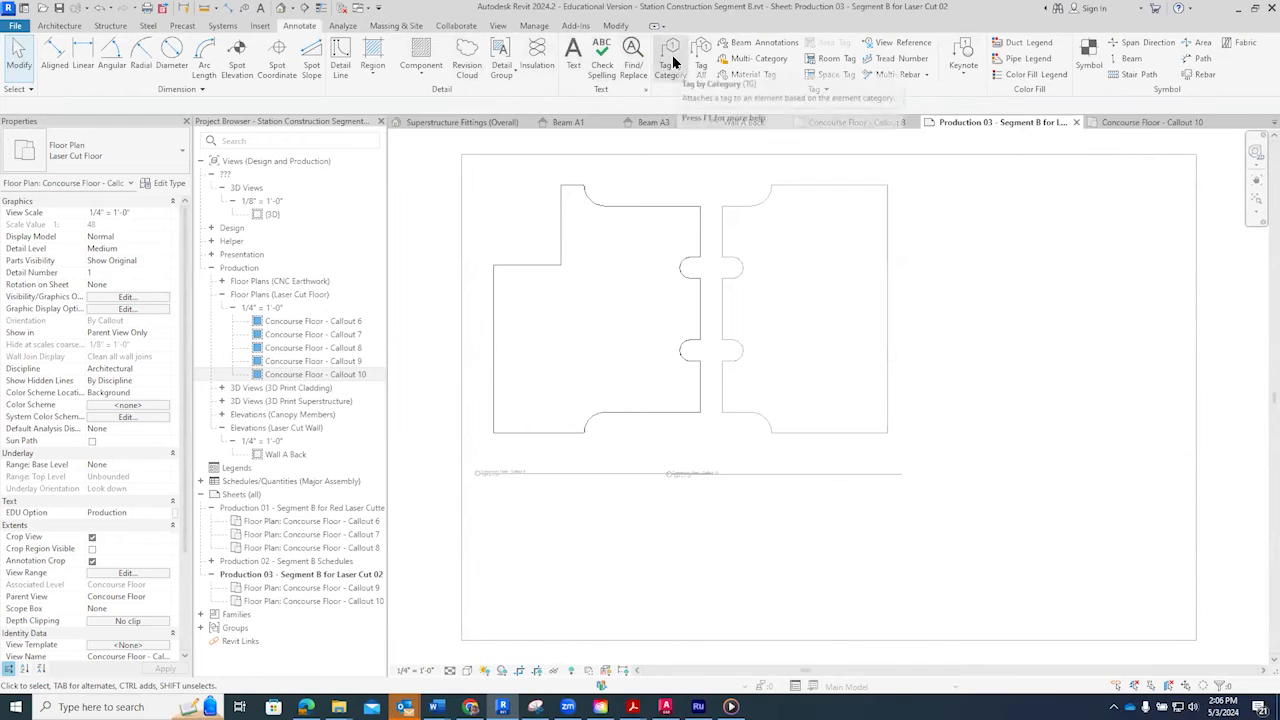
click(596, 212)
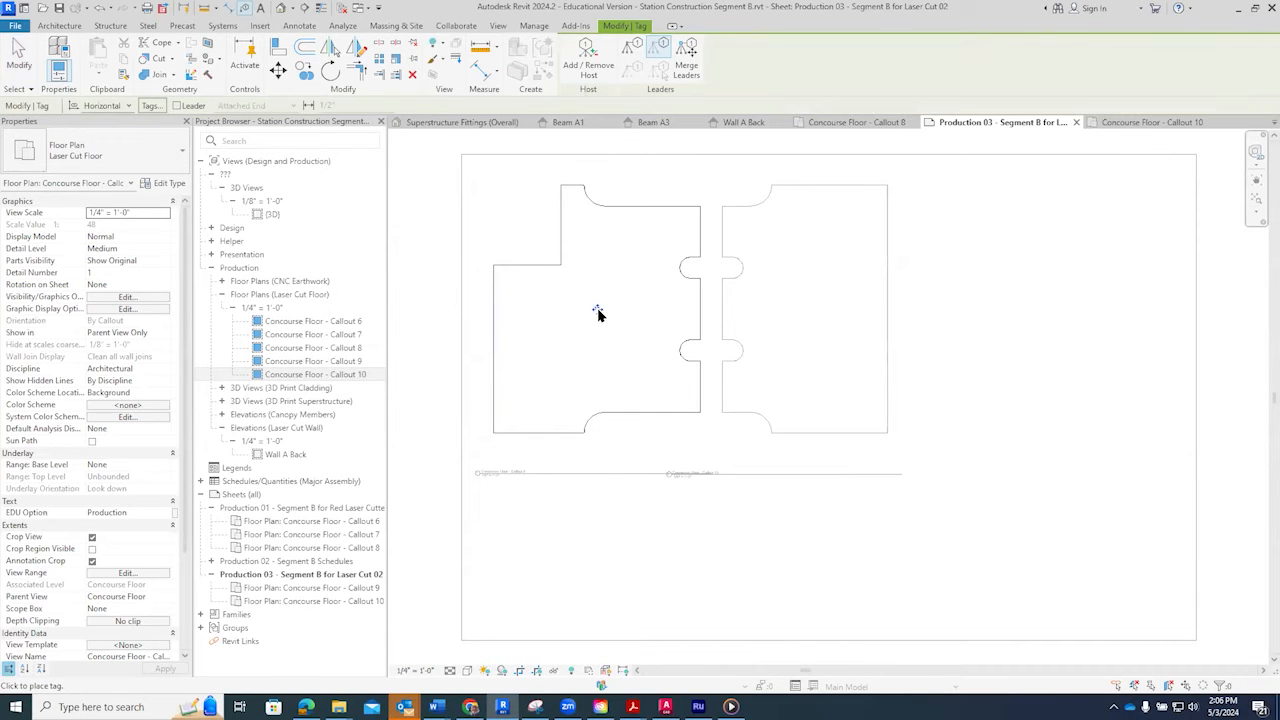
Move the floor tag into the lower-left corner of the Callout 9 floor and finish tagging.
drag(598, 310, 508, 413)
scroll(506, 414, up, 5)
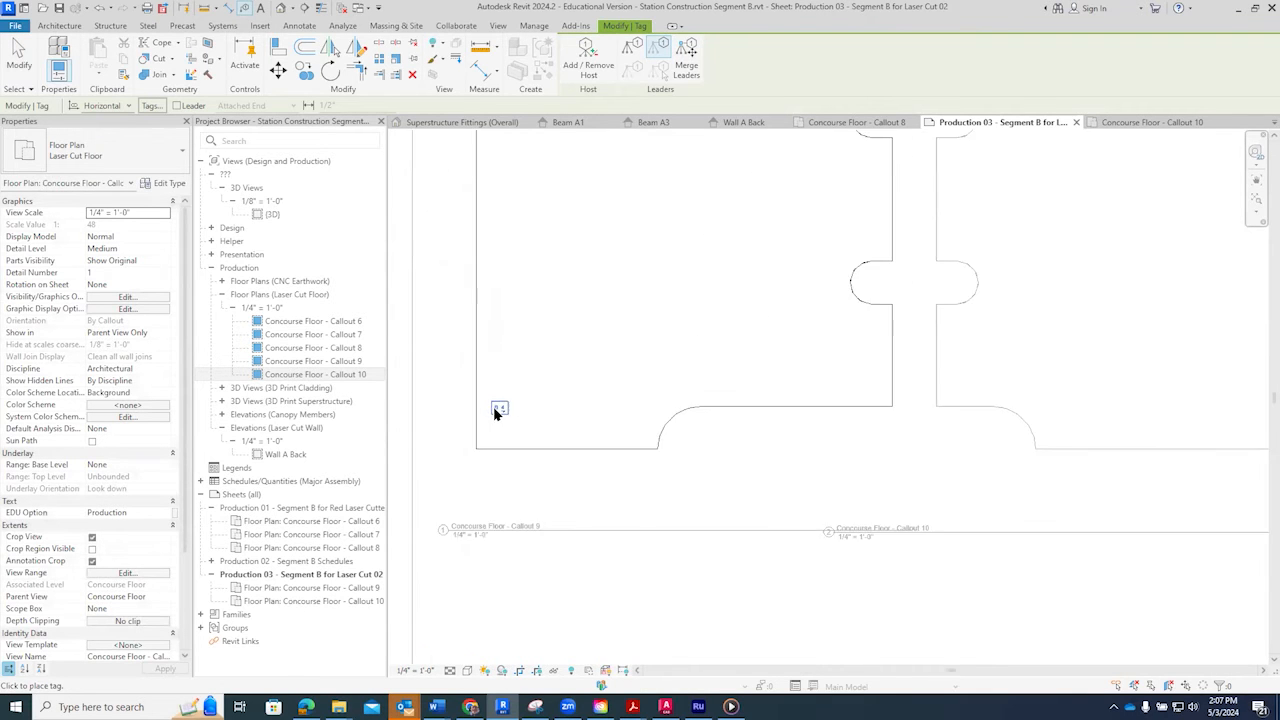
scroll(510, 414, down, 4)
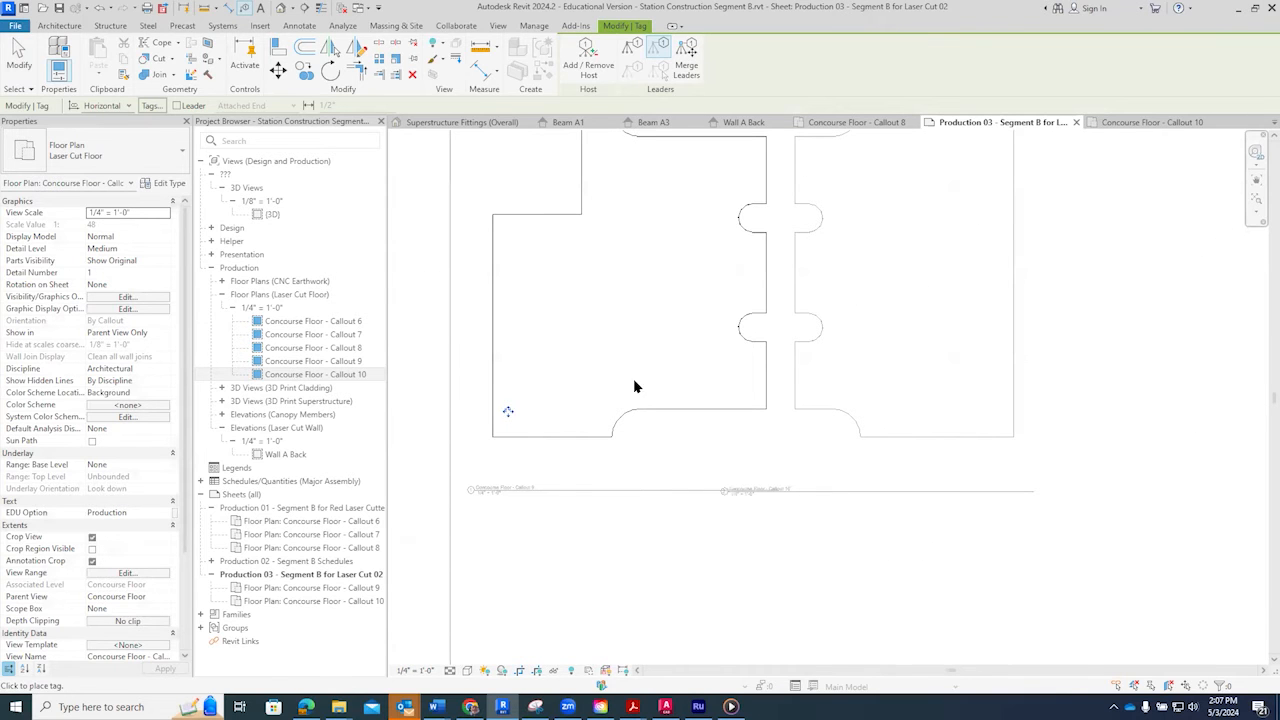
scroll(1172, 298, down, 1)
middle_drag(1158, 322, 1110, 381)
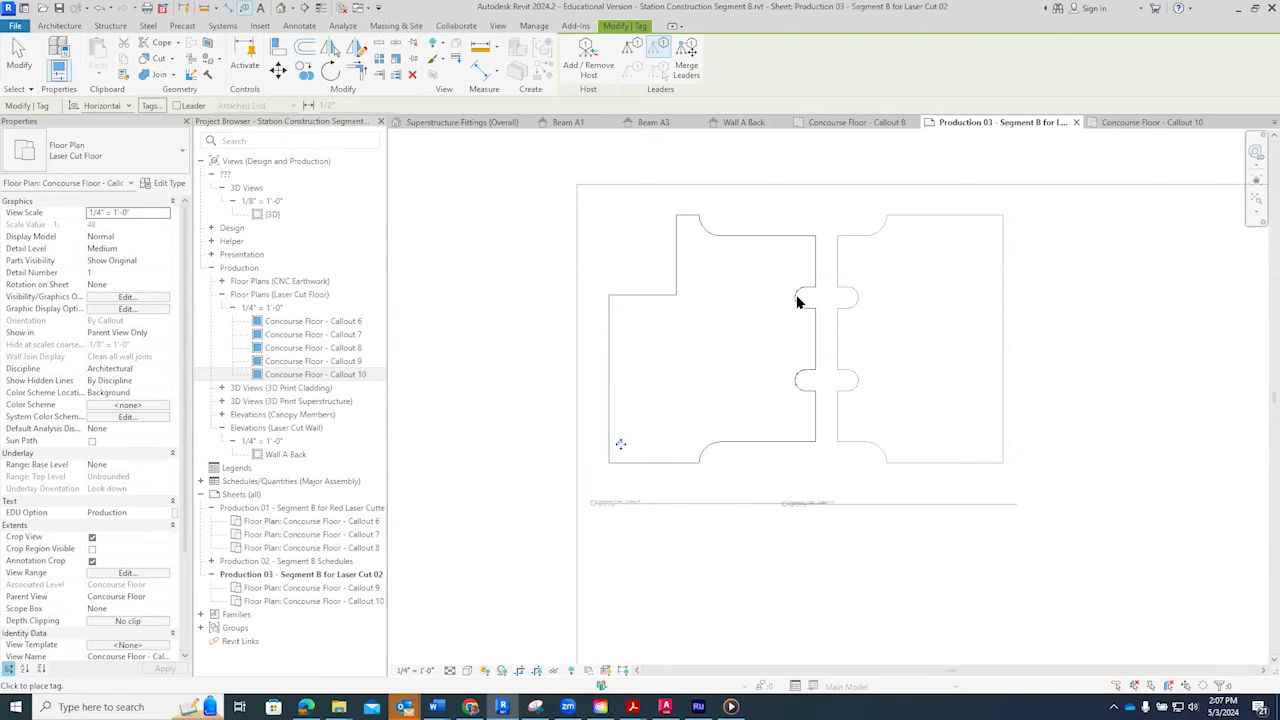
key(Escape)
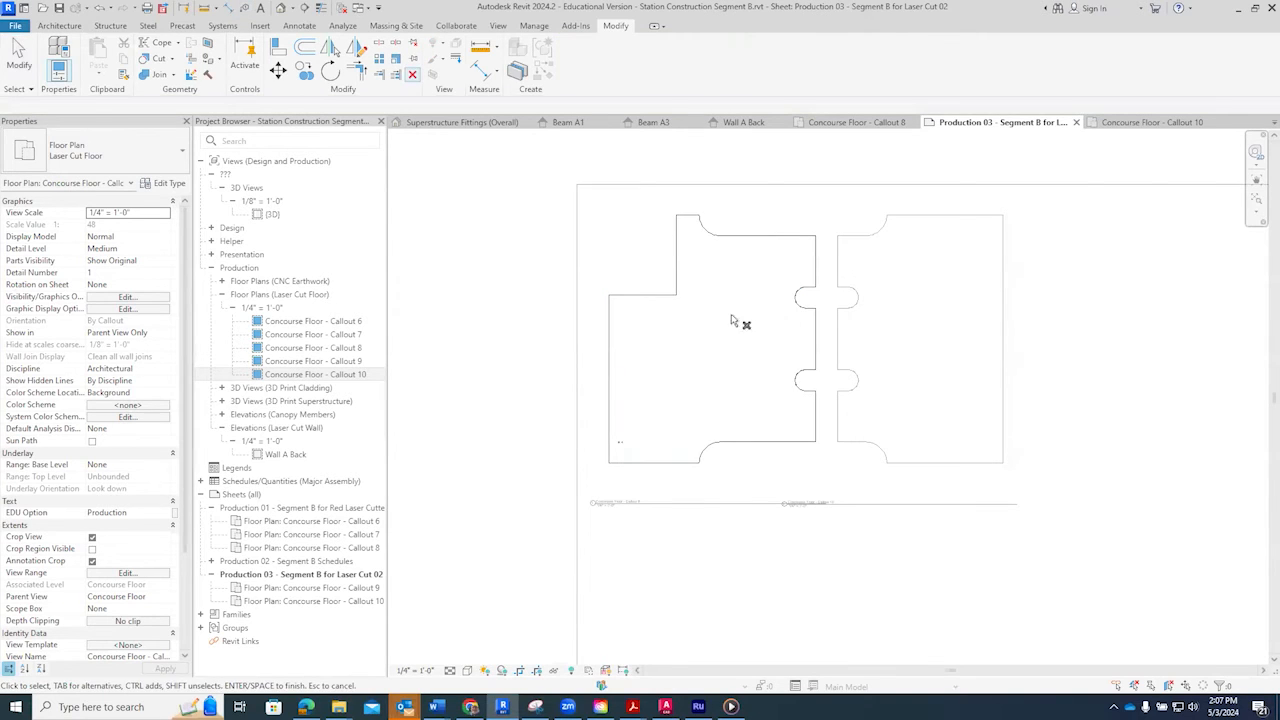
click(30, 68)
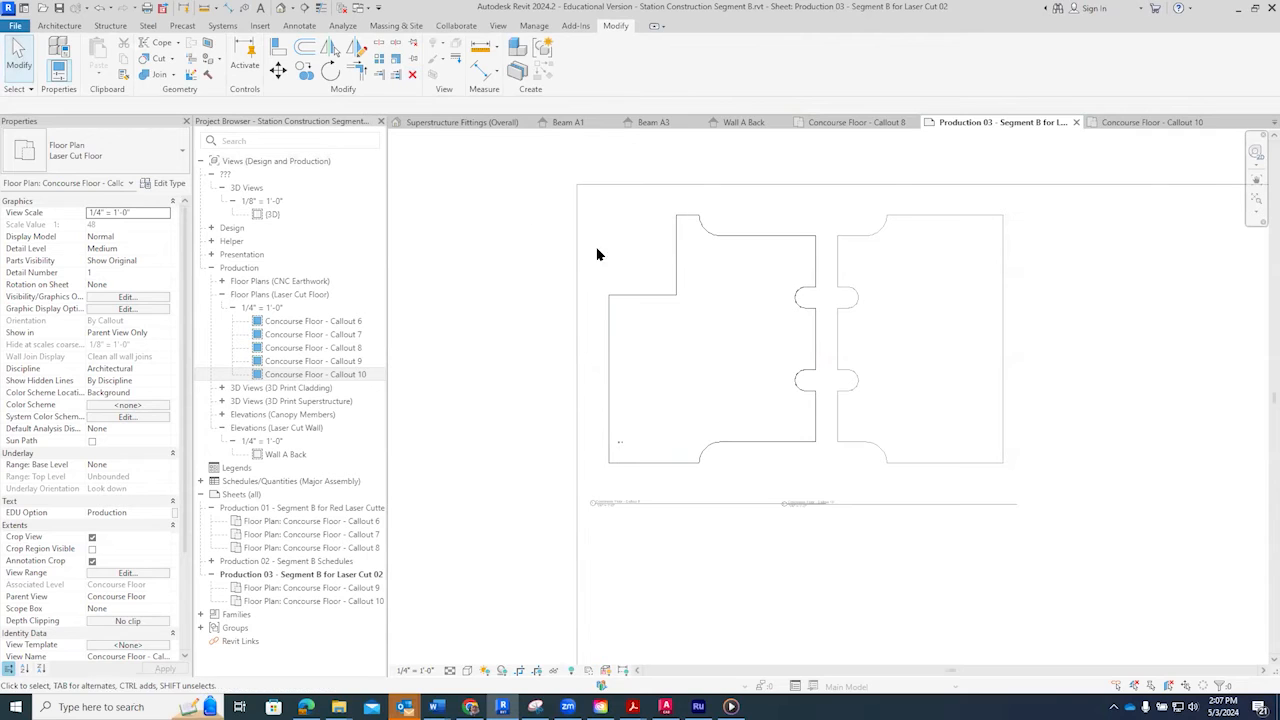
Check the Callout 9 floor's id and segment properties against its tag, and deactivate the view.
click(672, 305)
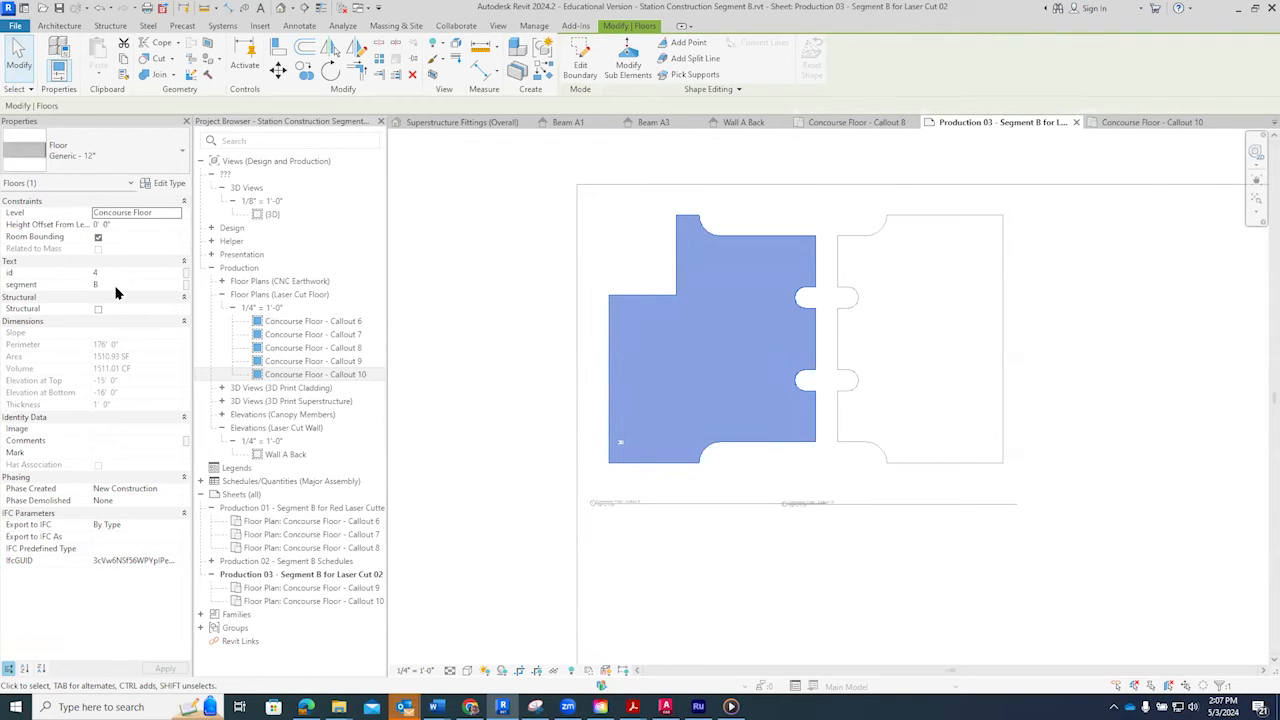
click(558, 517)
scroll(630, 448, up, 5)
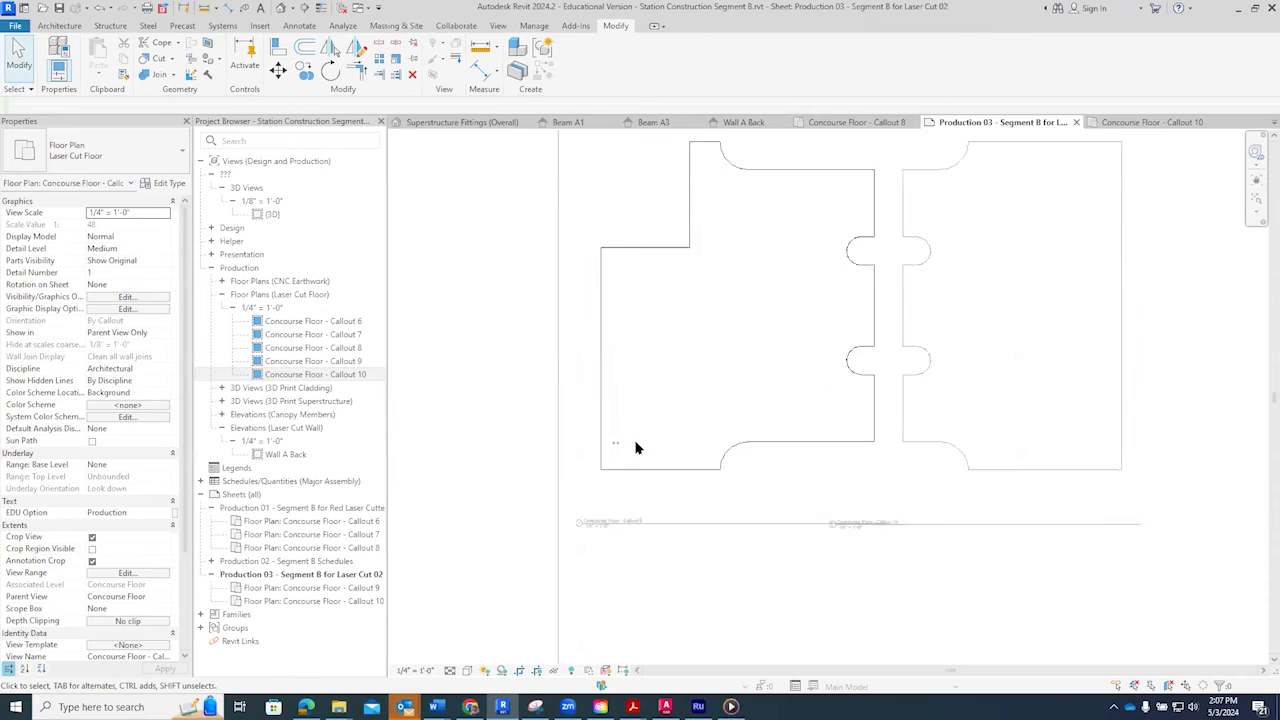
scroll(618, 454, down, 5)
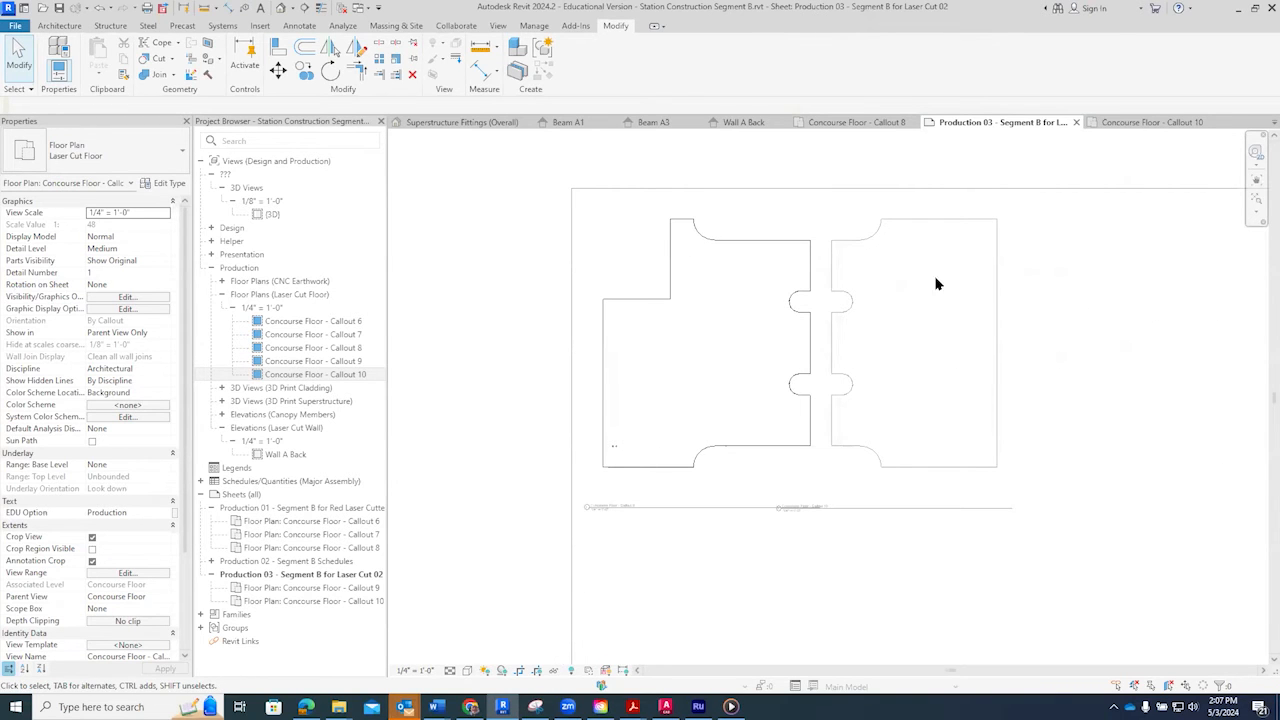
double_click(936, 598)
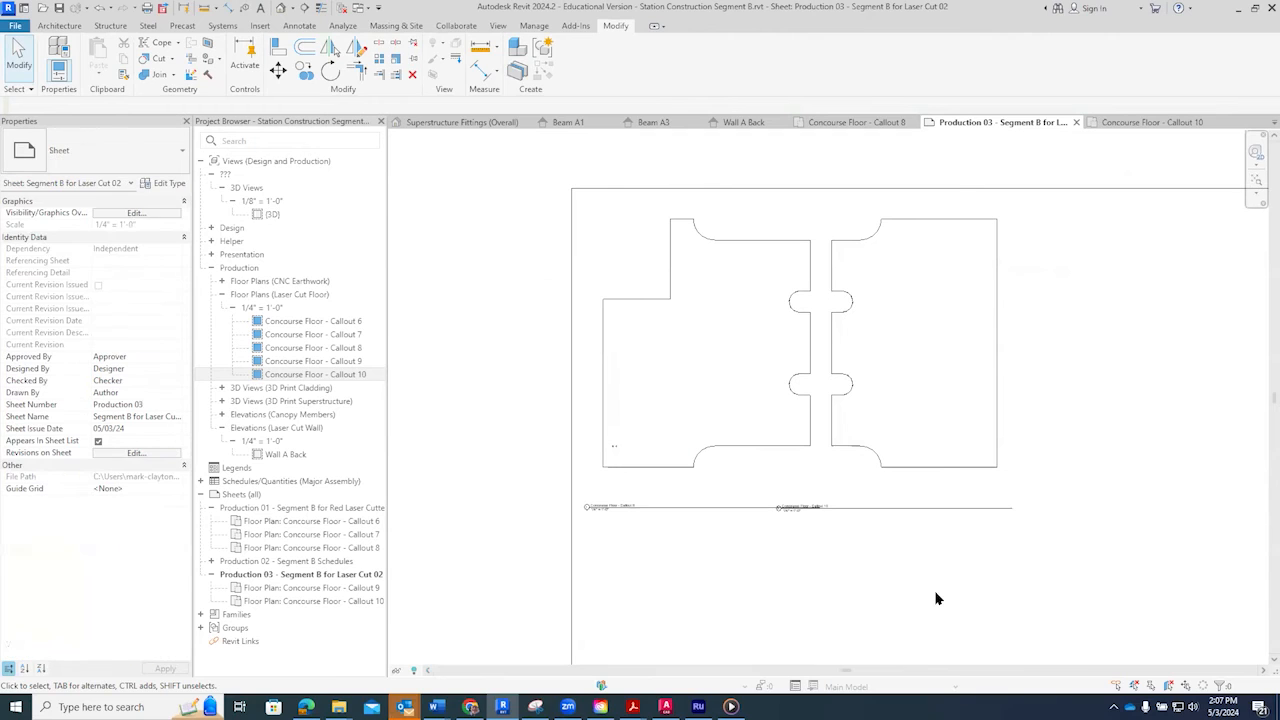
Activate the Callout 10 viewport and check the id and segment properties of its floor.
click(963, 470)
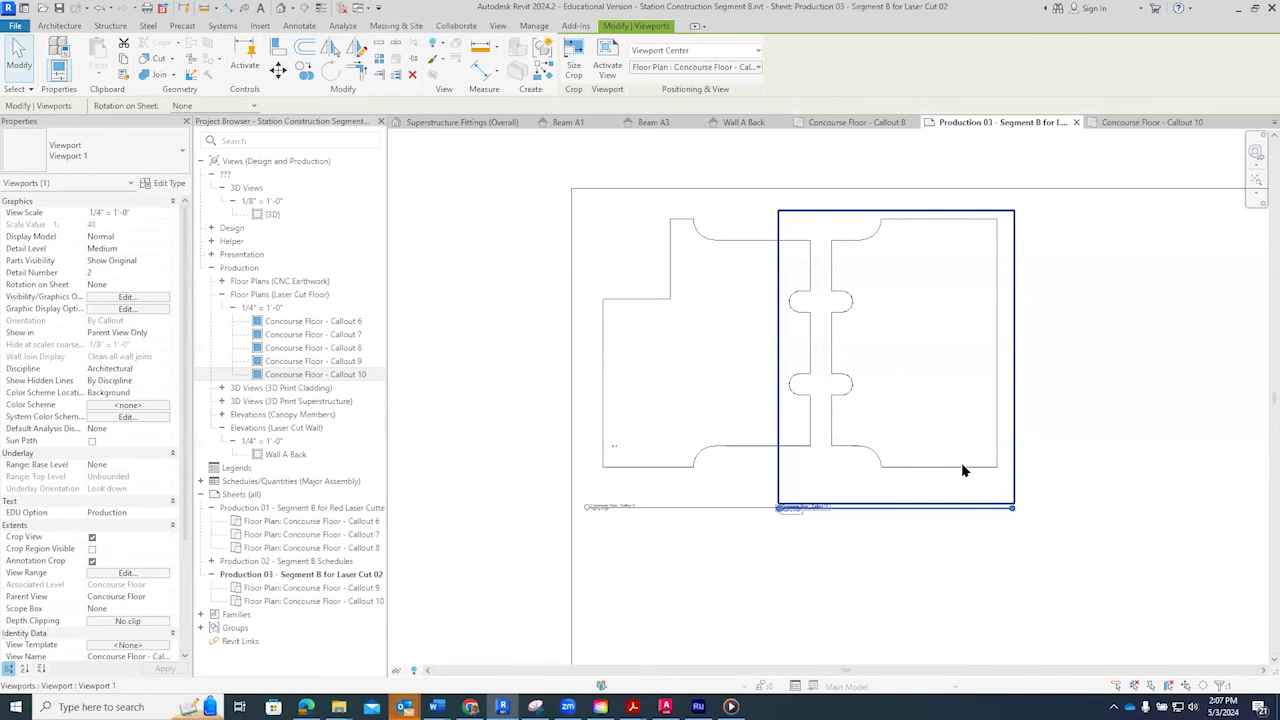
double_click(963, 470)
click(963, 470)
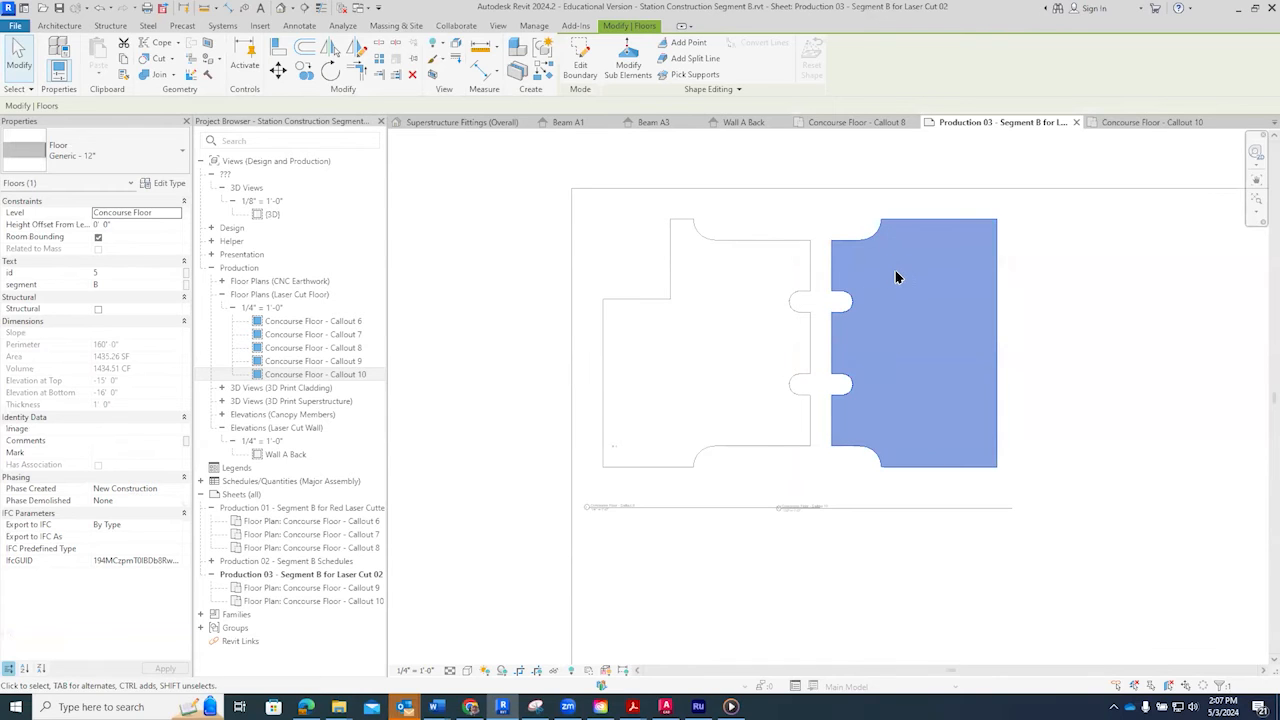
click(979, 201)
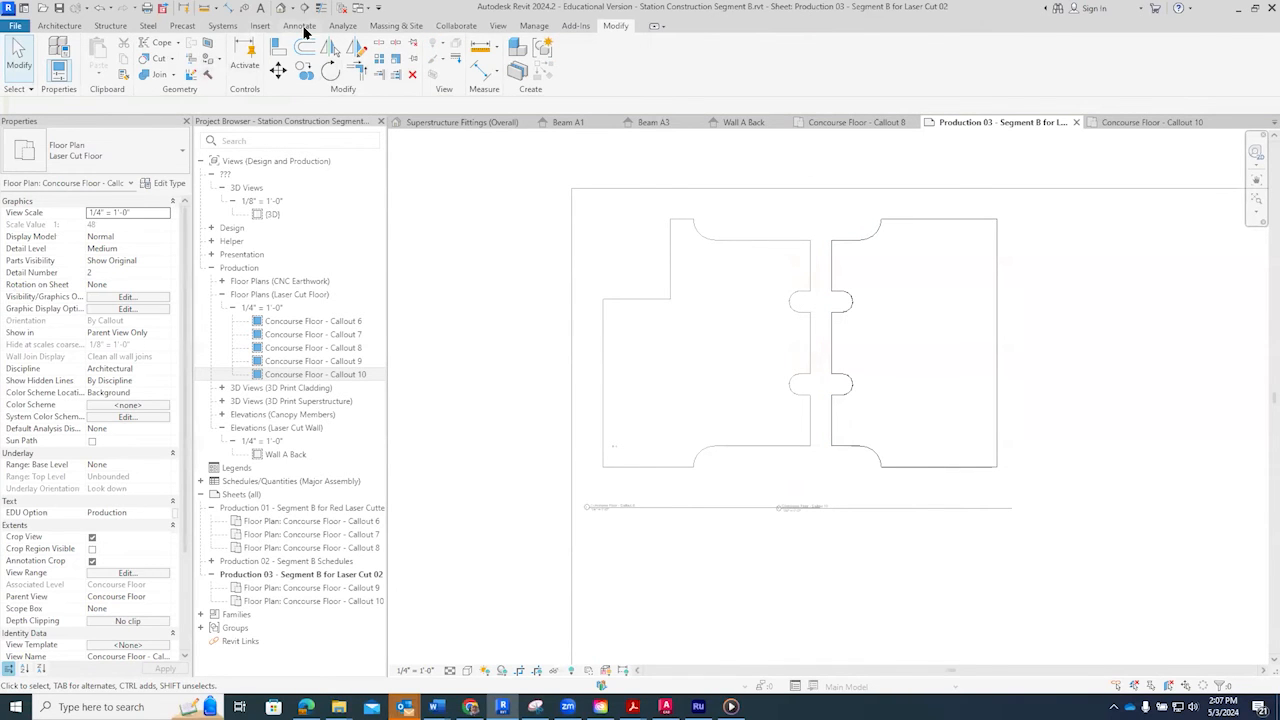
Tag the Callout 10 floor by category, place the tag near its lower-left corner, and deactivate the view.
click(300, 26)
click(670, 66)
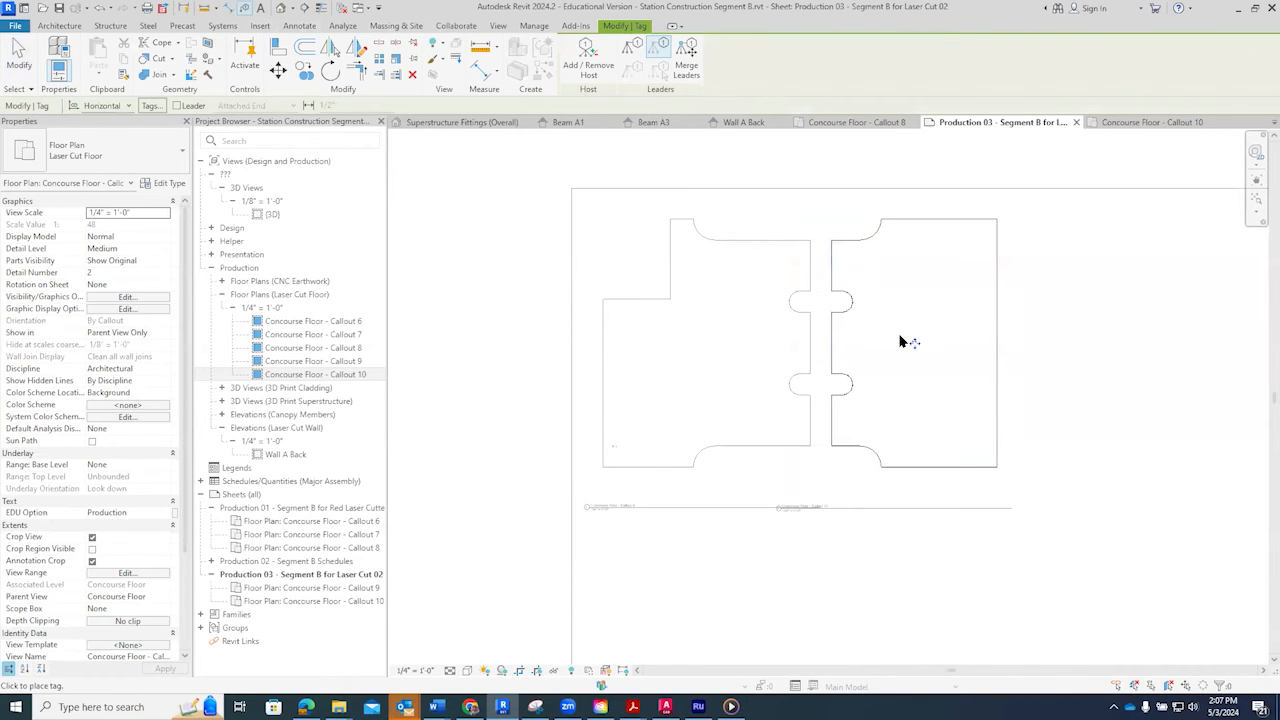
drag(915, 345, 843, 432)
key(Escape)
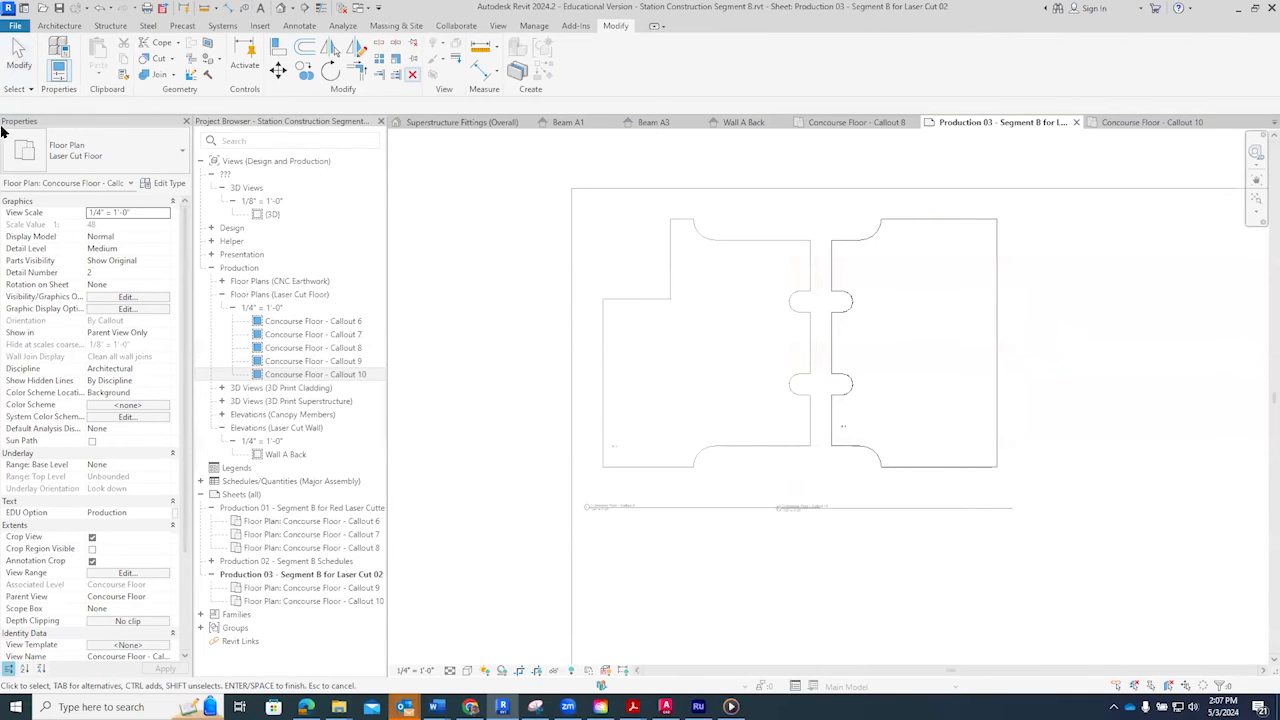
click(18, 57)
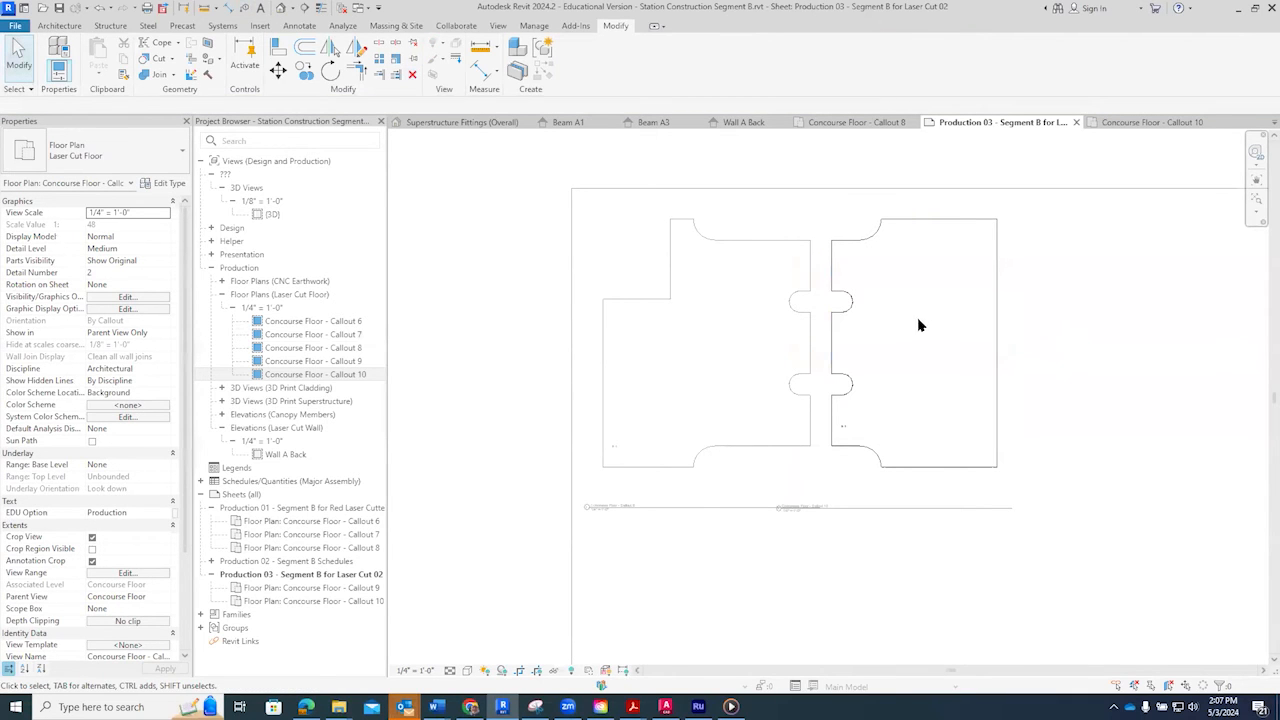
double_click(986, 575)
scroll(1116, 515, down, 3)
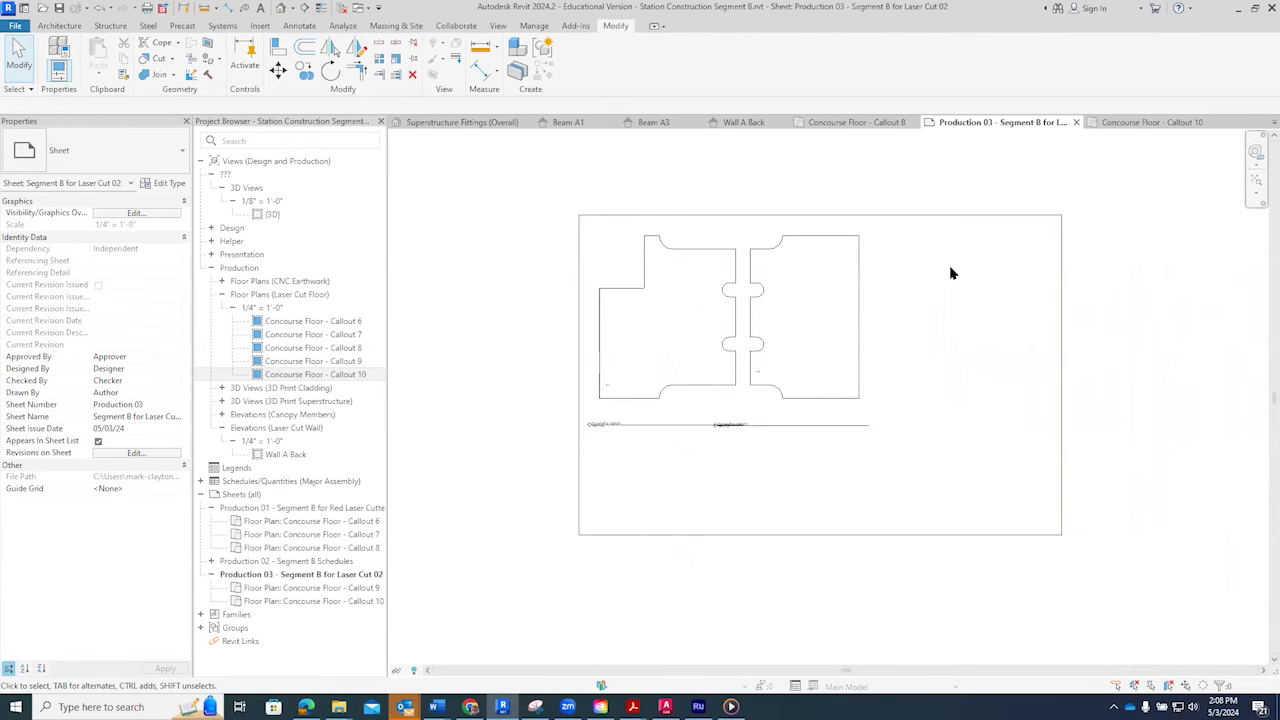
Change both floor callout viewports on the sheet to the Laser Cut viewport type.
click(863, 360)
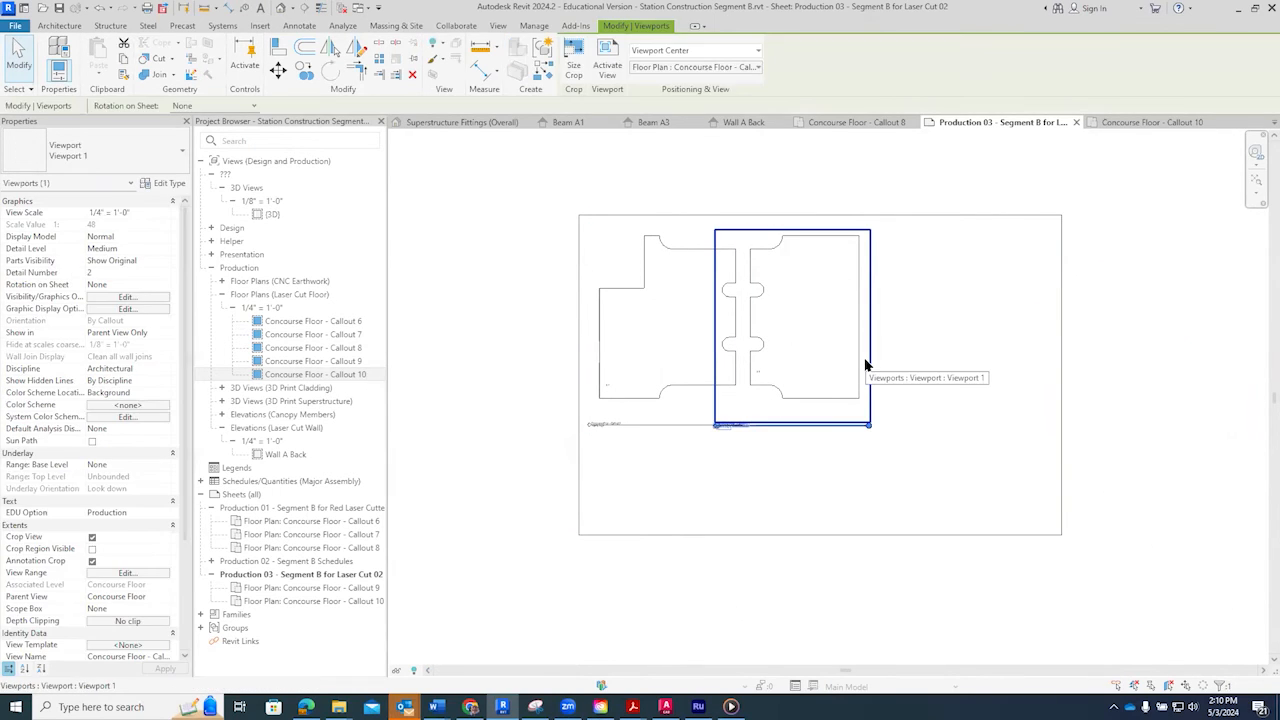
click(640, 312)
ctrl+click(777, 326)
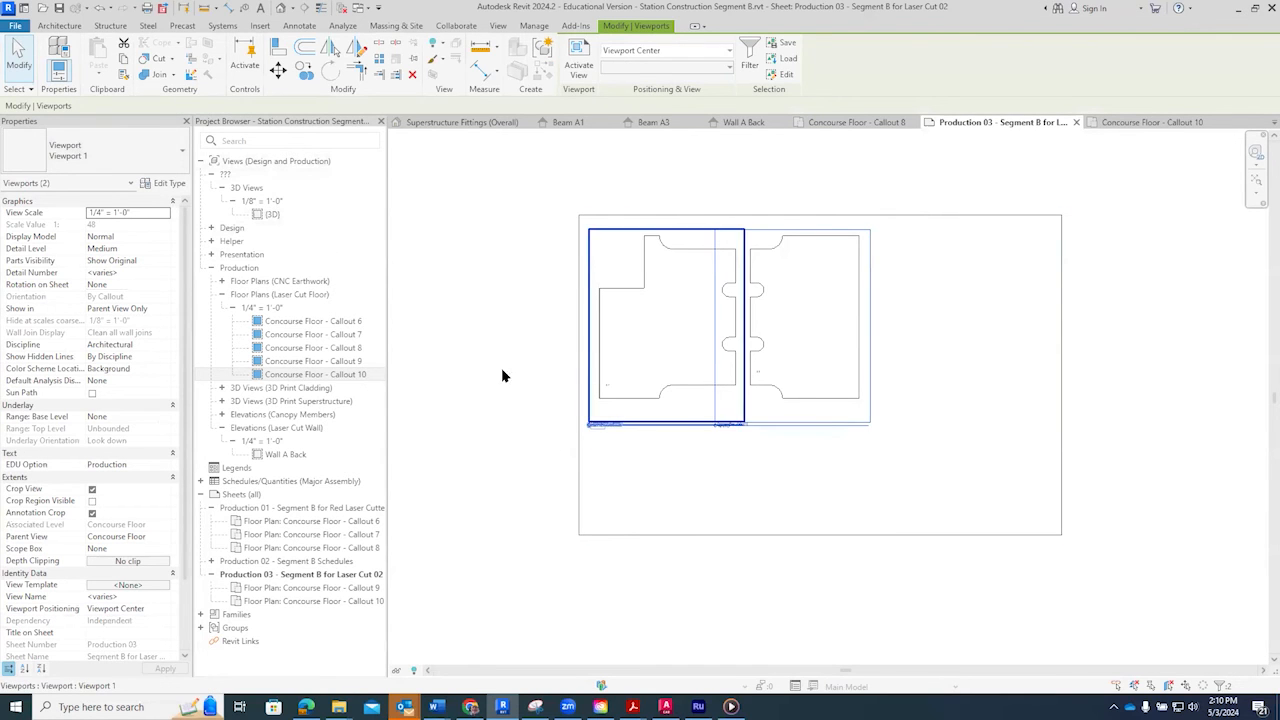
click(182, 157)
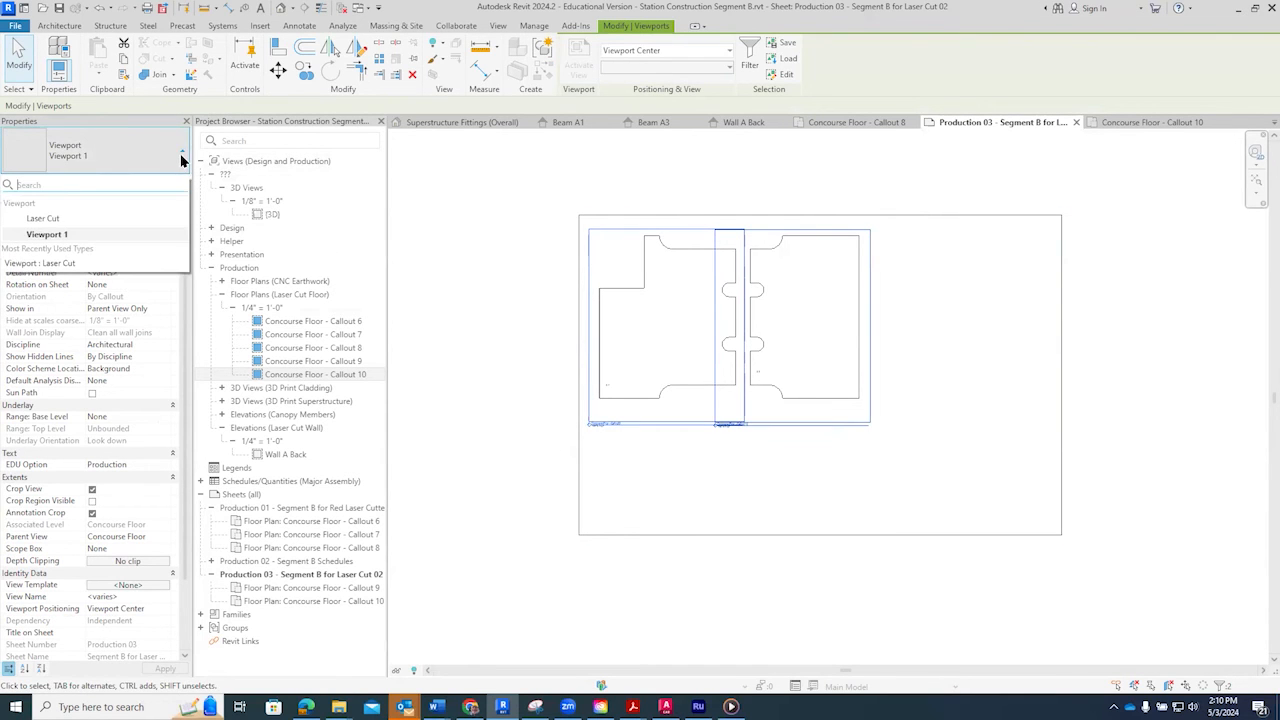
click(85, 220)
click(486, 312)
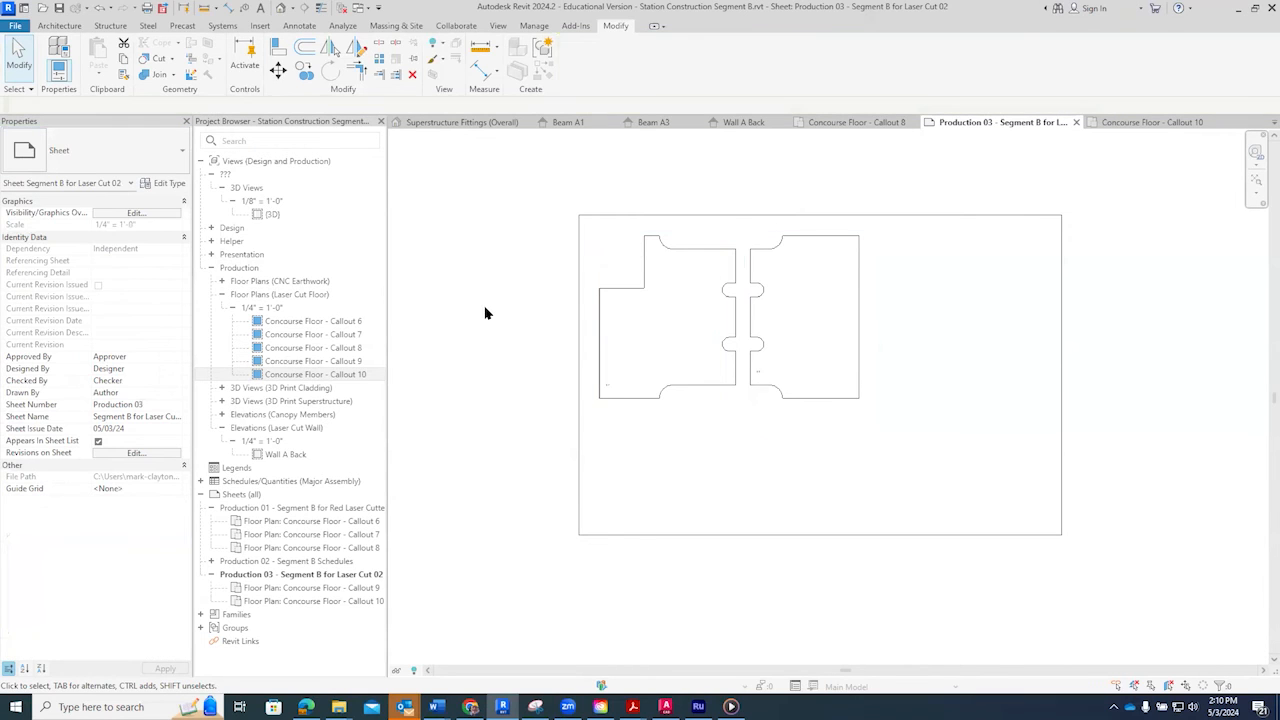
Set the print setup's paper placement to Center and start printing the selected sheet to Adobe PDF as a separate file.
click(13, 30)
click(57, 255)
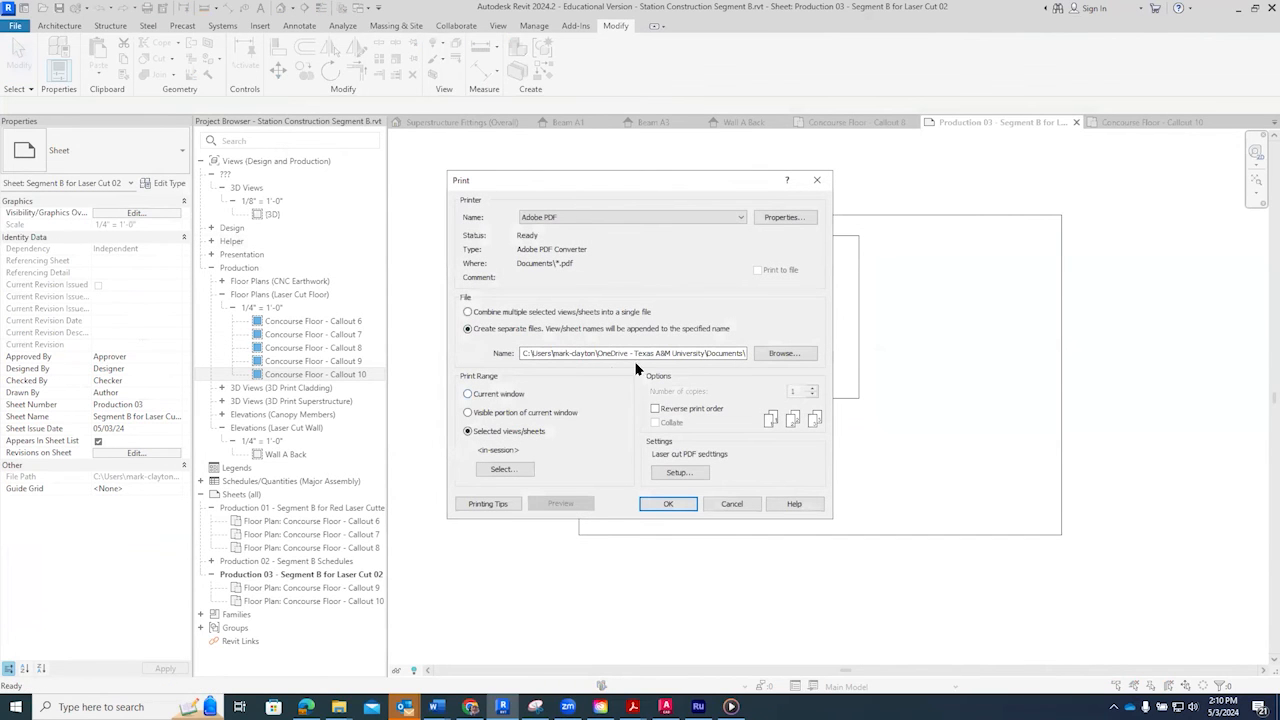
click(684, 473)
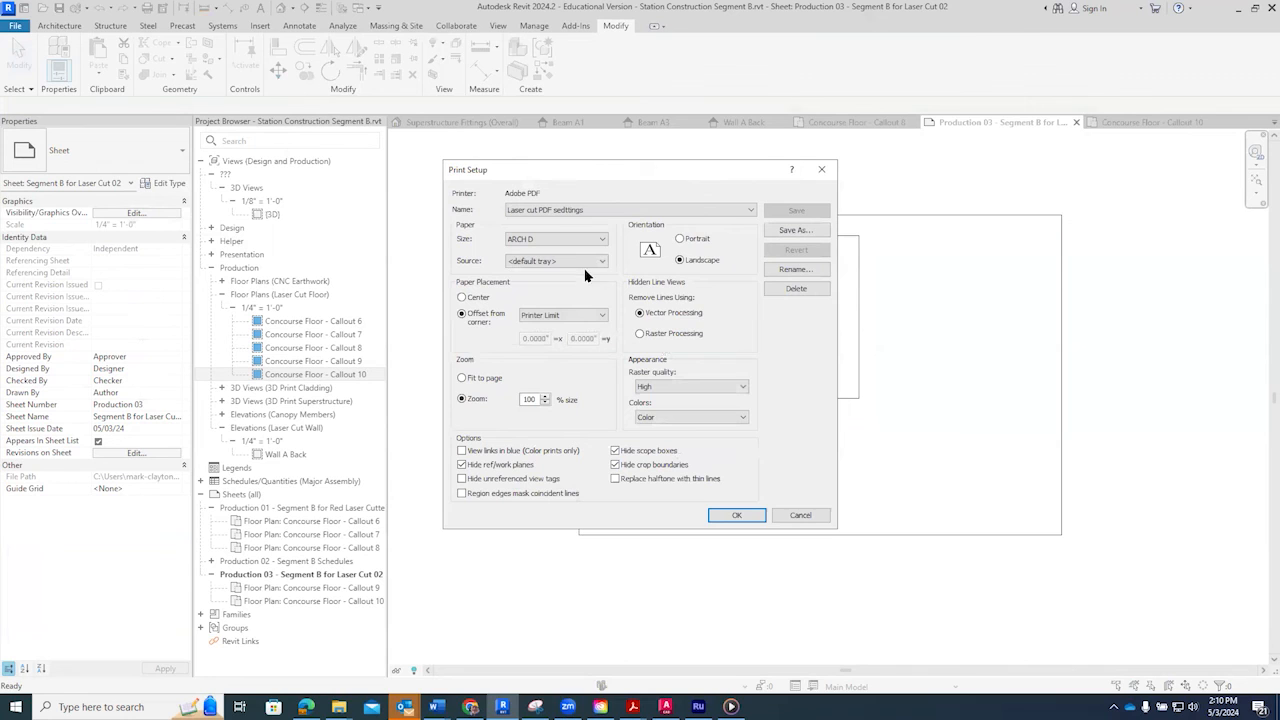
click(462, 297)
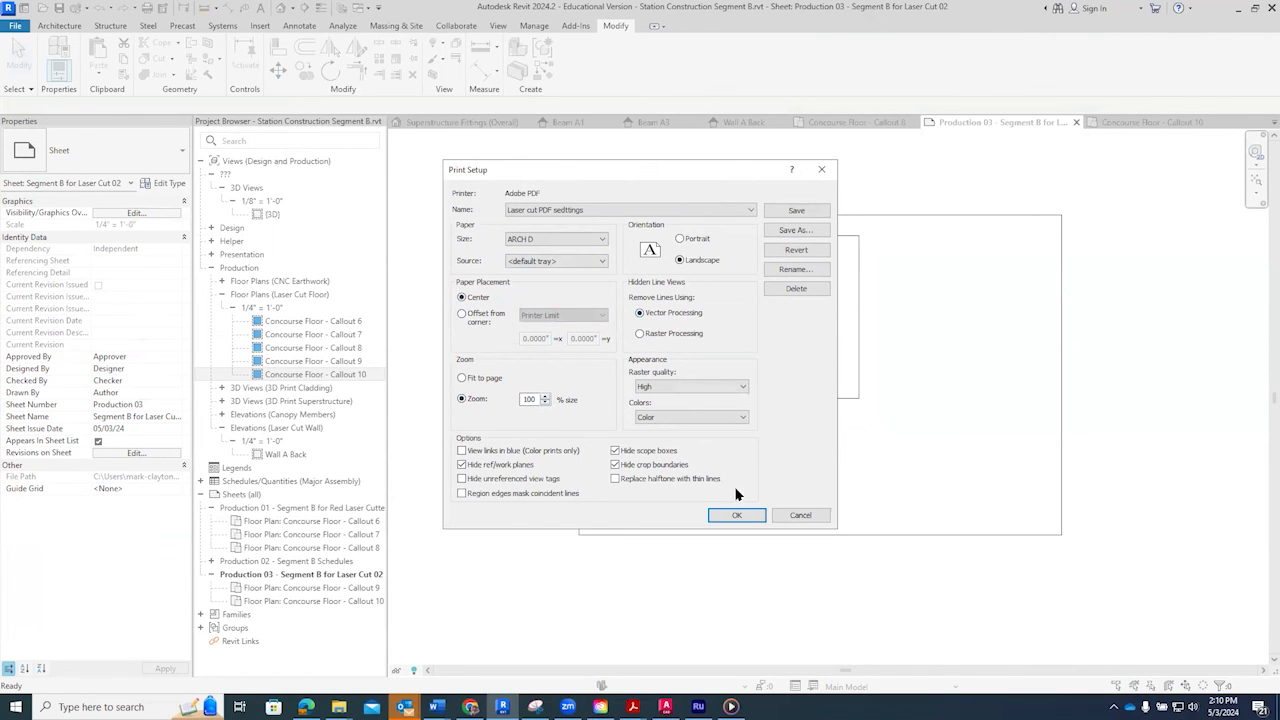
click(740, 516)
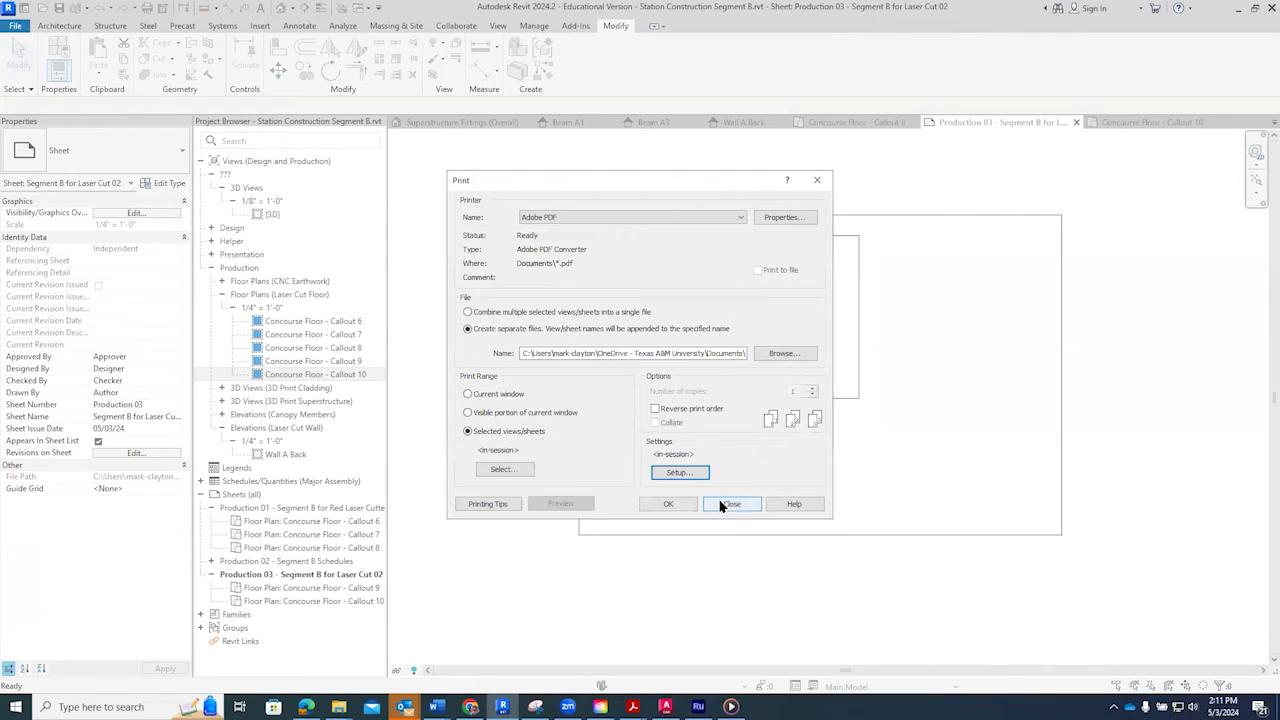
click(670, 504)
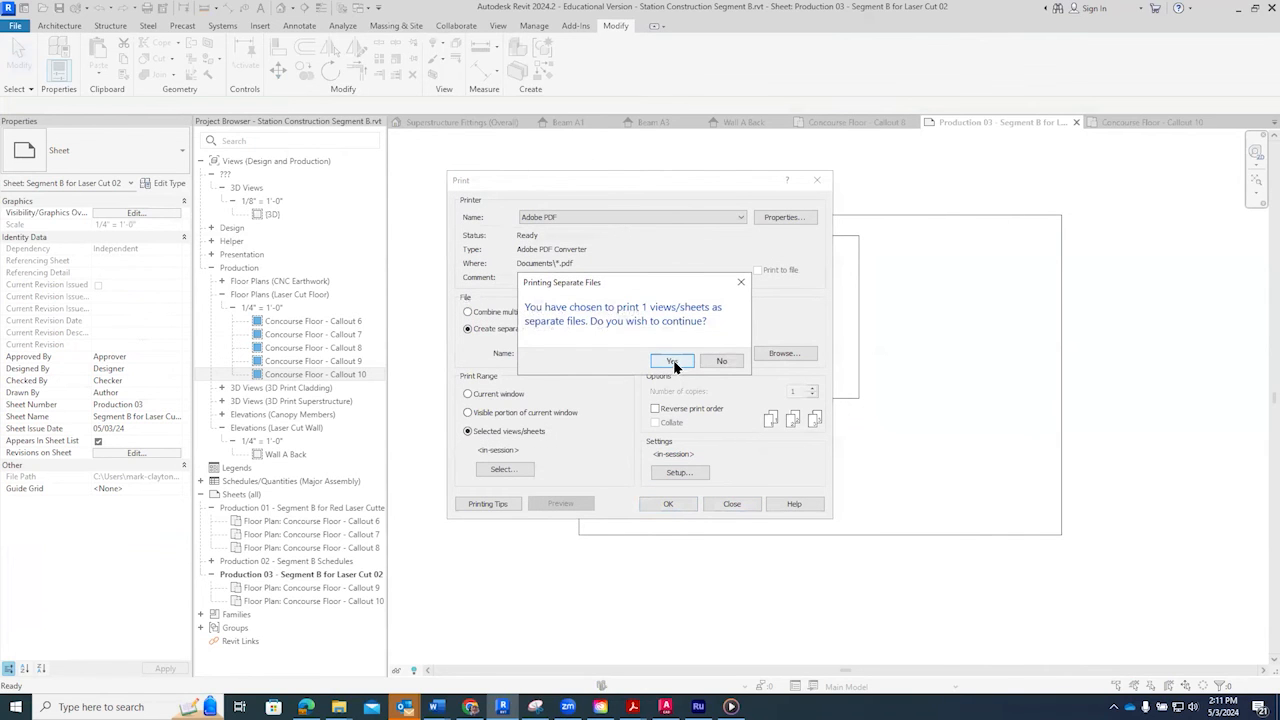
click(675, 362)
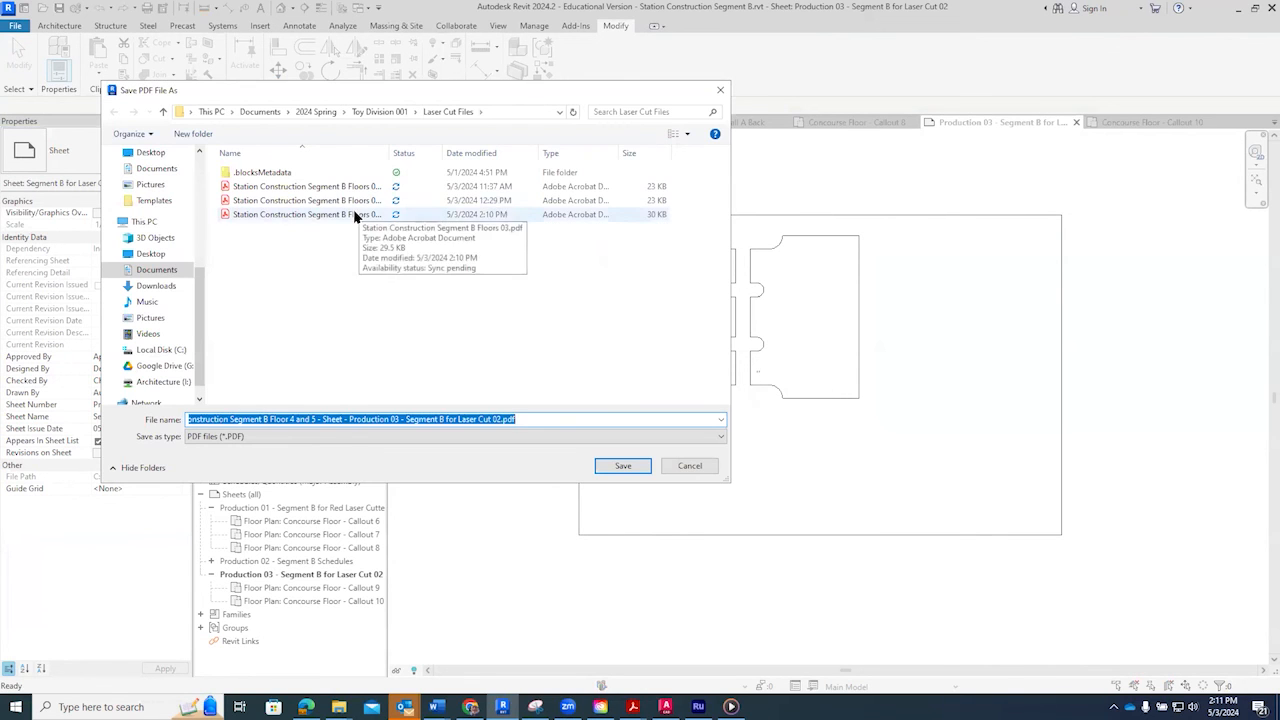
Try to save the print over the existing Station Construction Segment B Floors 03.pdf.
click(390, 214)
click(622, 465)
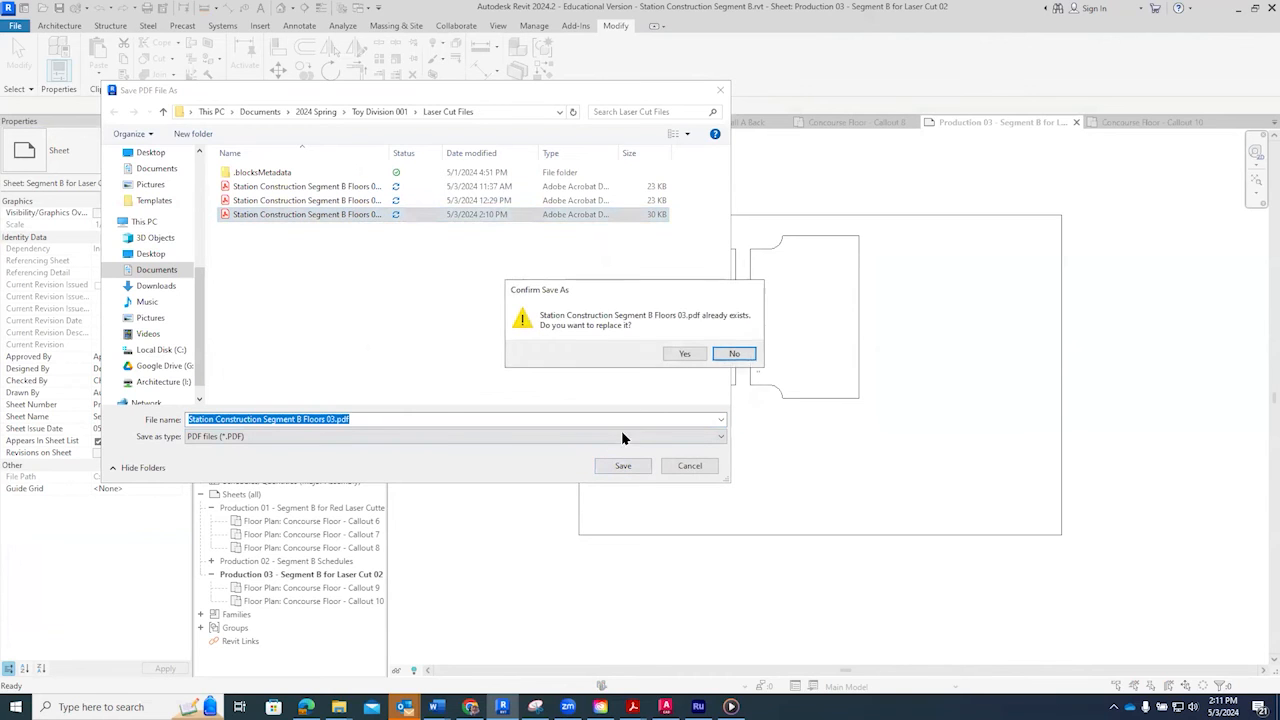
click(685, 356)
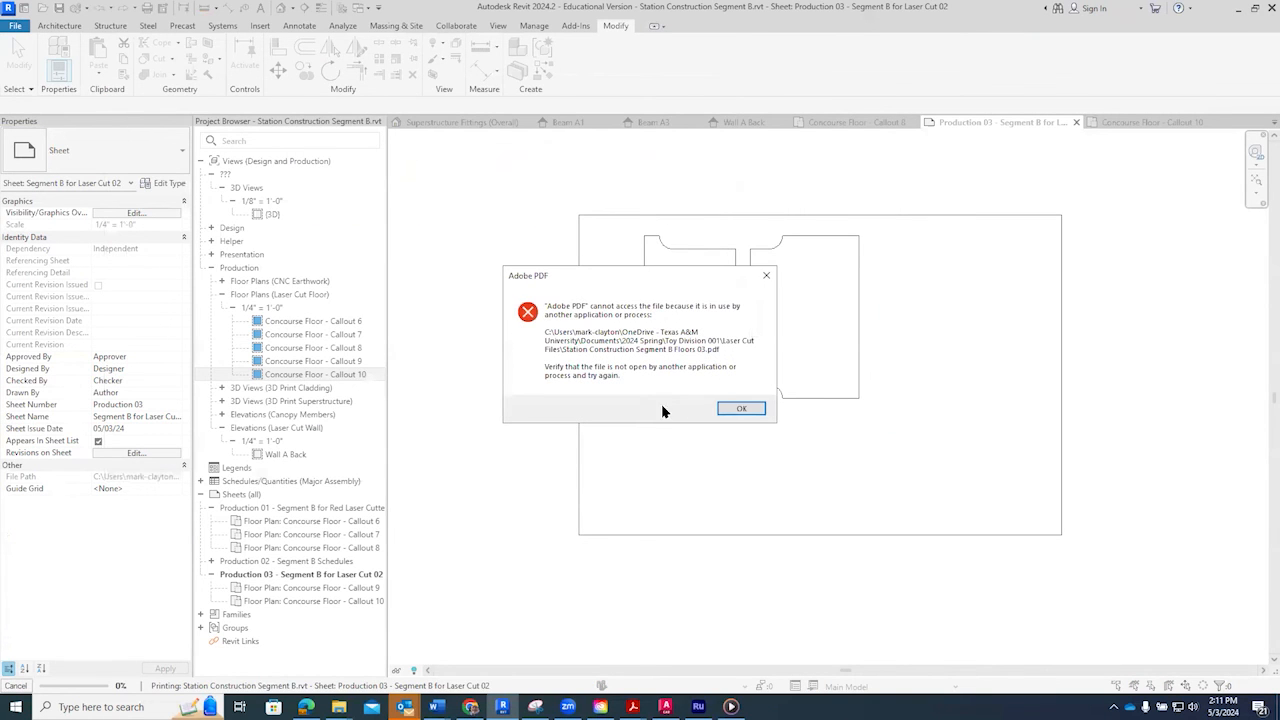
click(741, 409)
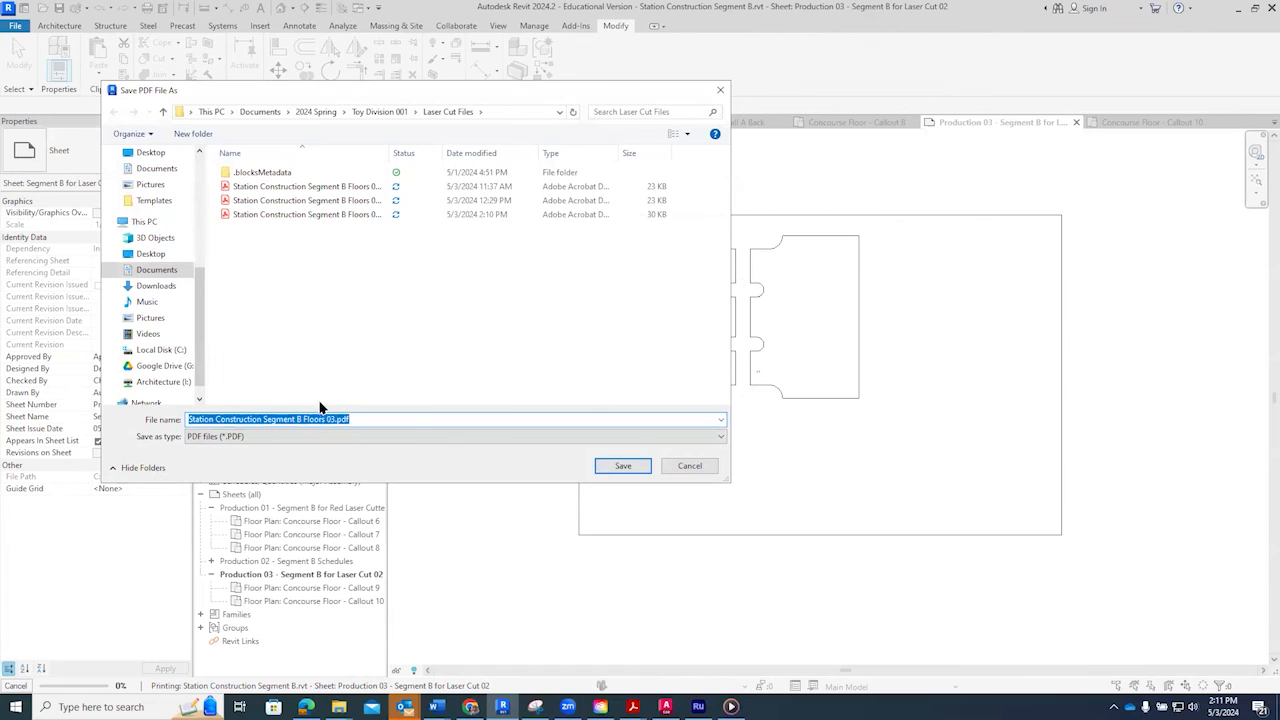
Save the printed sheet as Station Construction Segment B Floors 04.pdf in the Laser Cut Files folder.
click(335, 419)
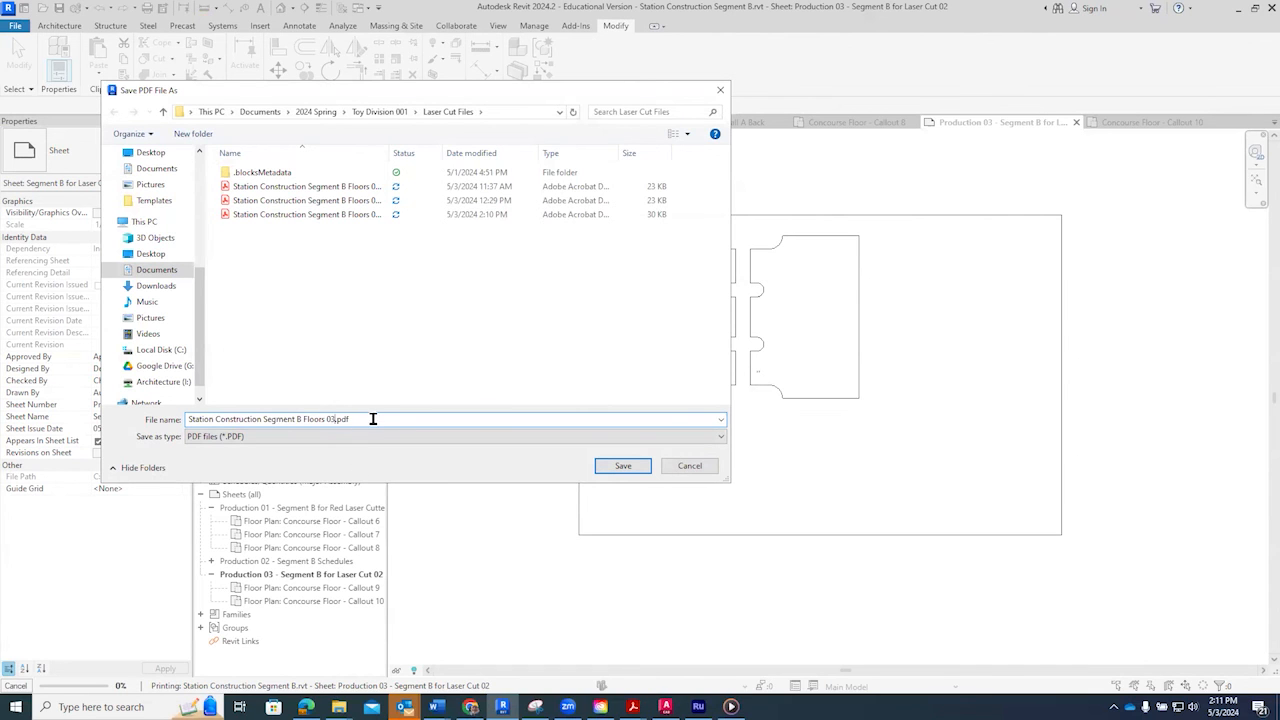
text(4)
click(628, 467)
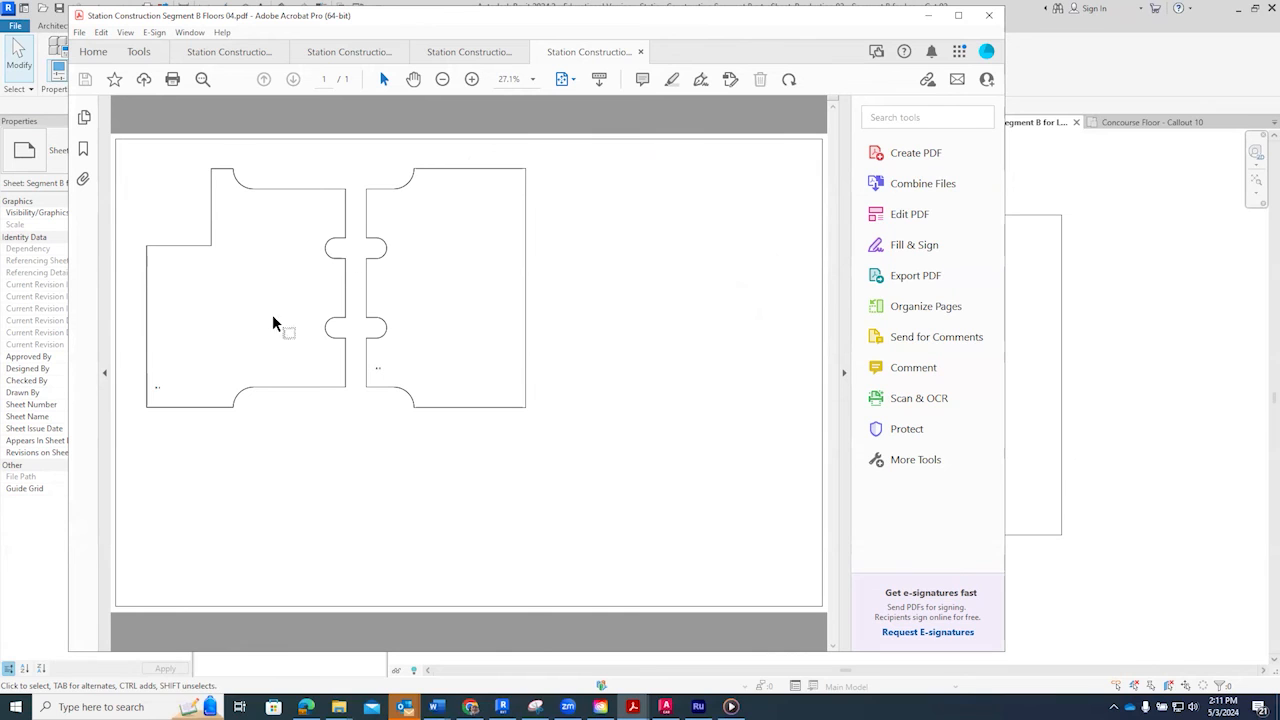
Inspect the floor outlines and tags up close in the Floors 04 PDF and return to the full-page view.
click(472, 80)
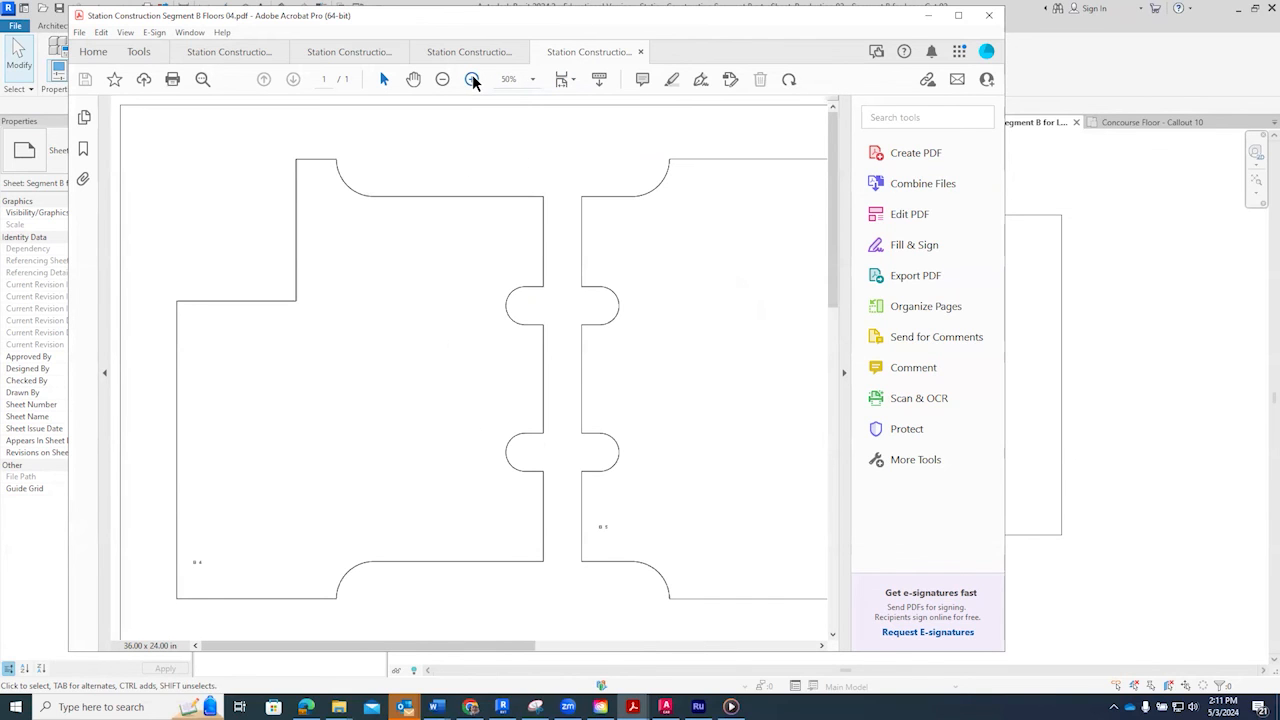
click(472, 80)
scroll(437, 326, down, 3)
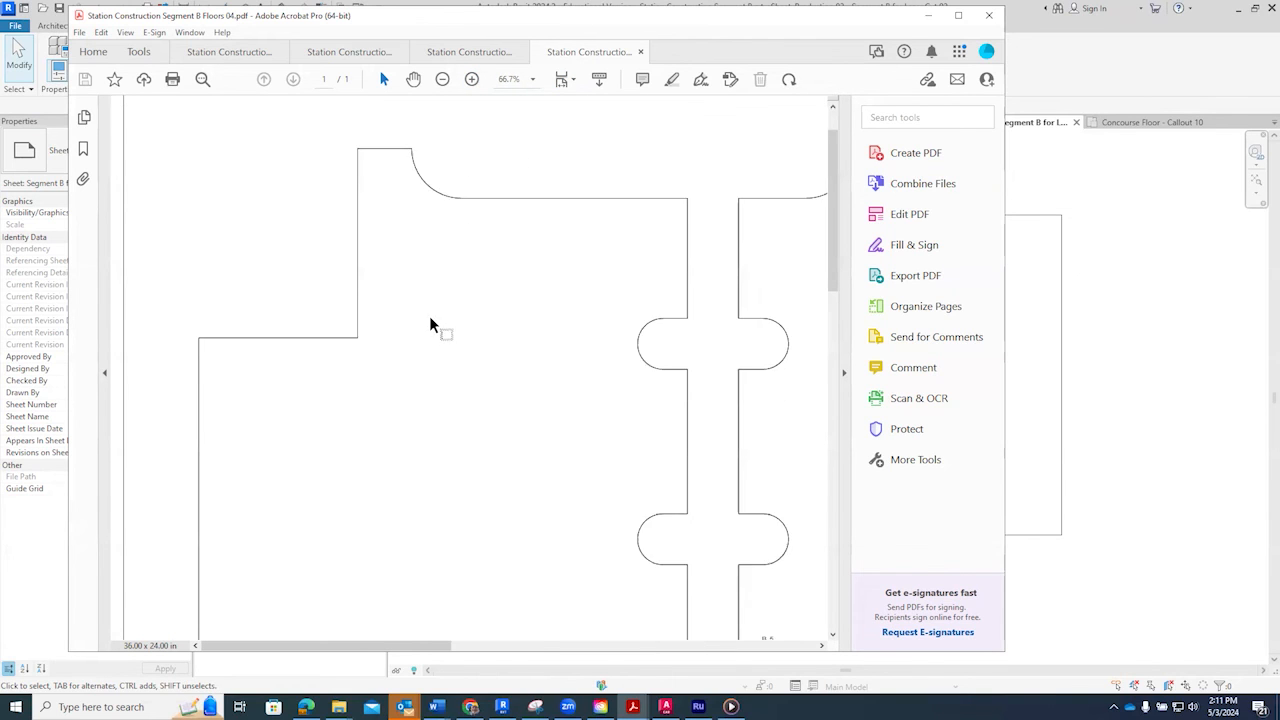
click(443, 79)
click(443, 79)
click(443, 79)
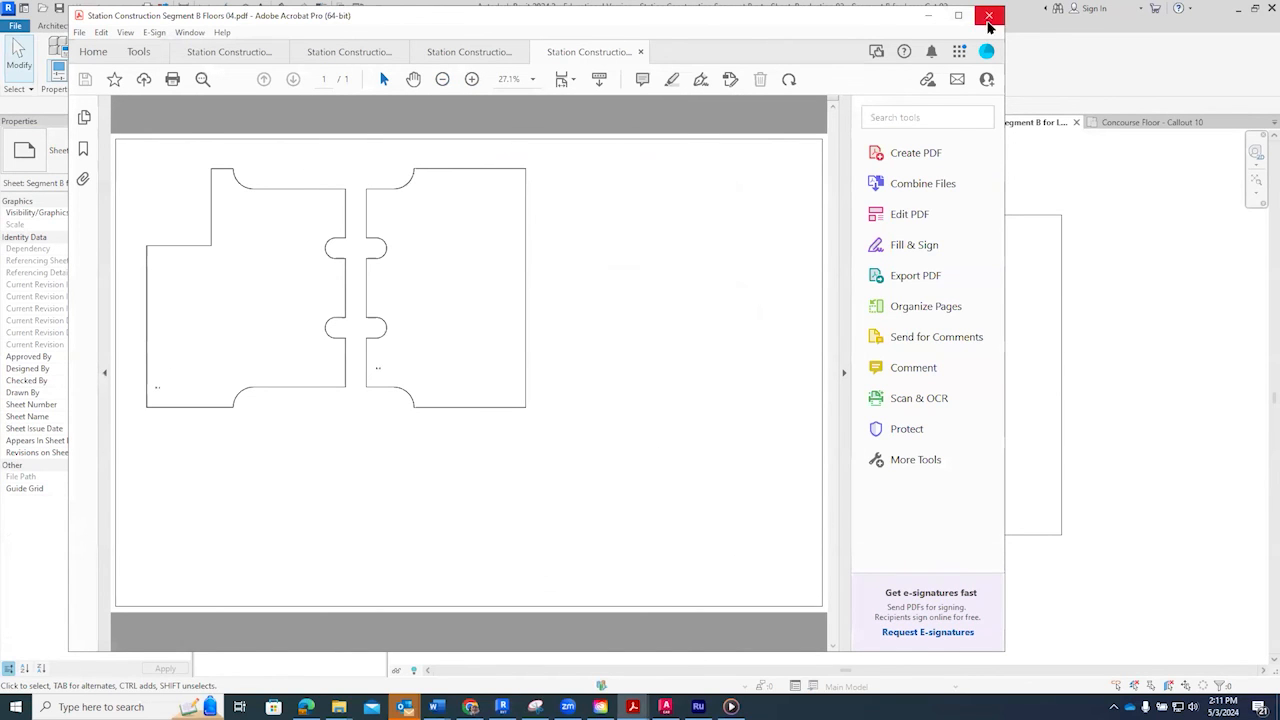
Close the Floors 04 and Floors 03 PDFs and minimize Acrobat to return to the Revit sheet.
click(641, 52)
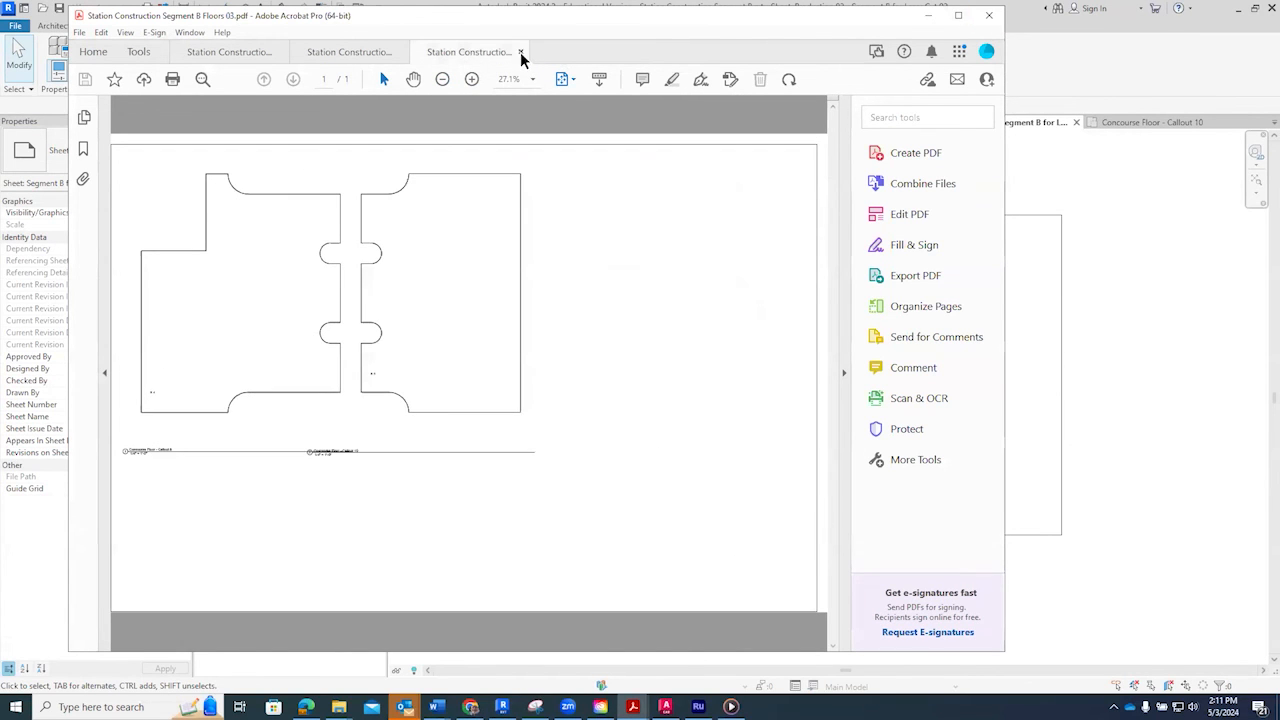
click(521, 52)
click(926, 17)
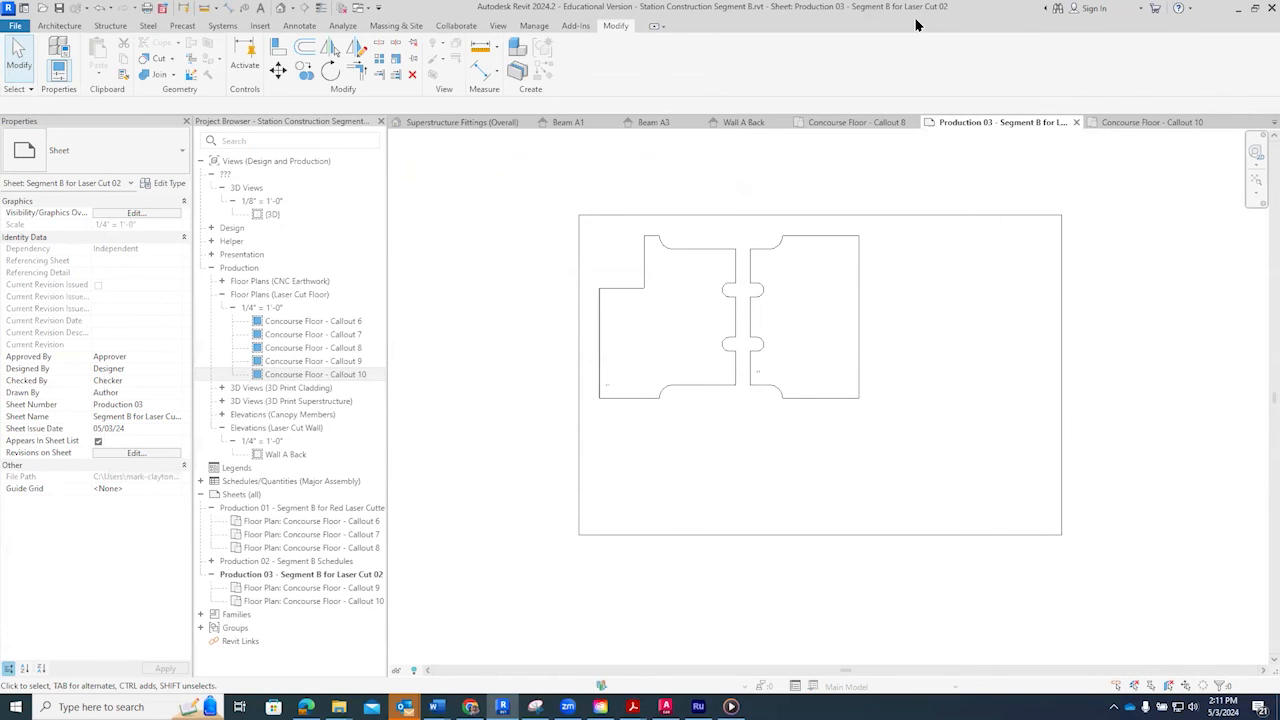